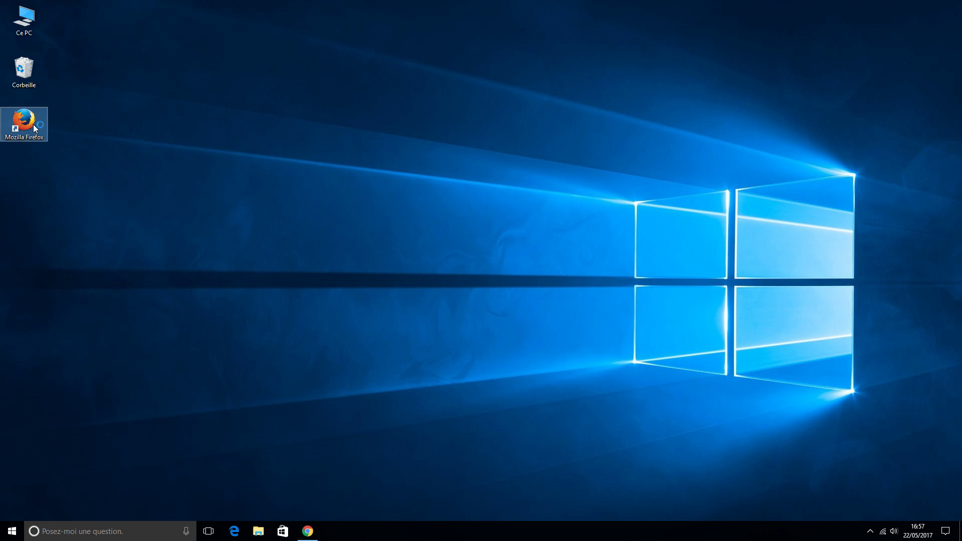
Launch Mozilla Firefox from its desktop shortcut.
{"action": "double_click", "coordinate": [26, 126]}
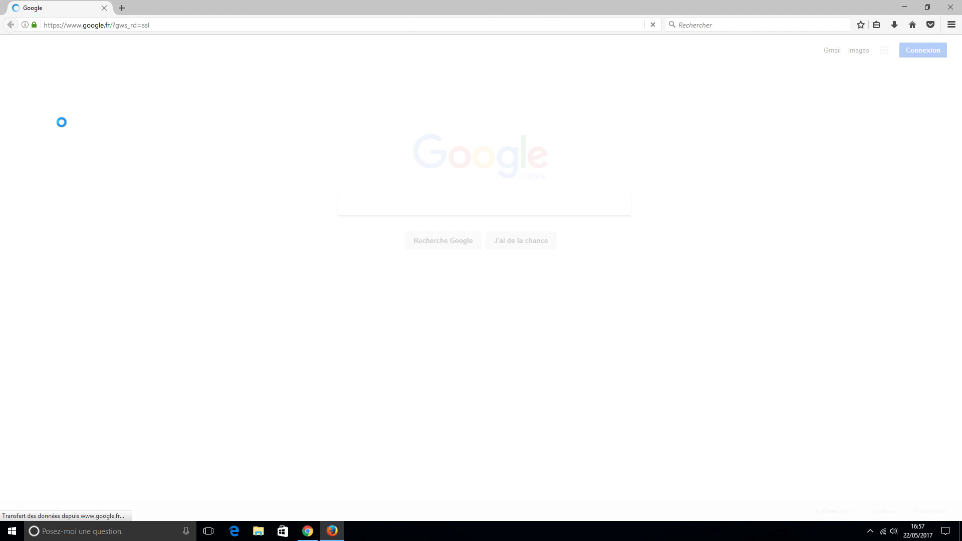
Search Google for 'screenscraper' and go to the ScreenScraper.fr website.
{"action": "type", "text": "screenscraper"}
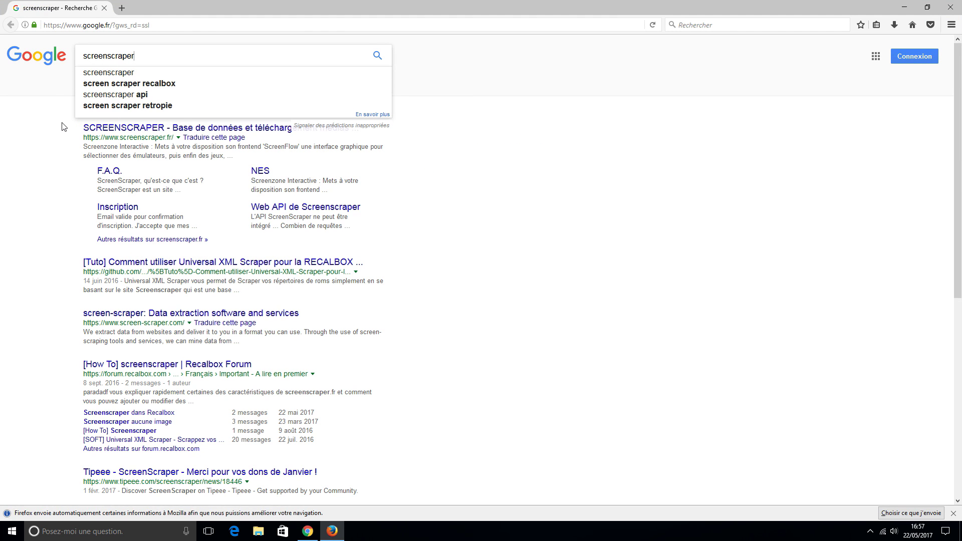
{"action": "key", "text": "Return"}
{"action": "left_click", "coordinate": [98, 127]}
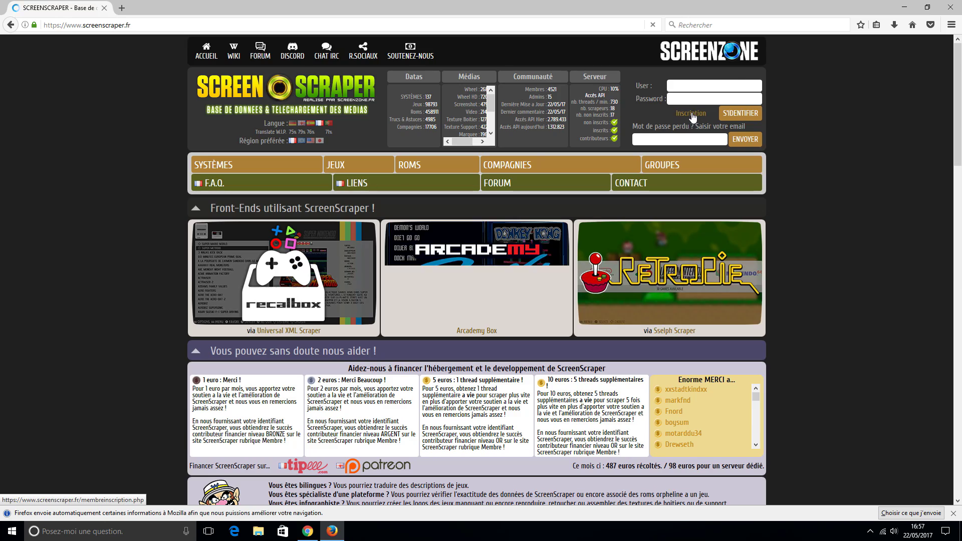
Fill ScreenScraper's Inscription form with a username, the password twice and an e-mail address.
{"action": "left_click", "coordinate": [692, 114]}
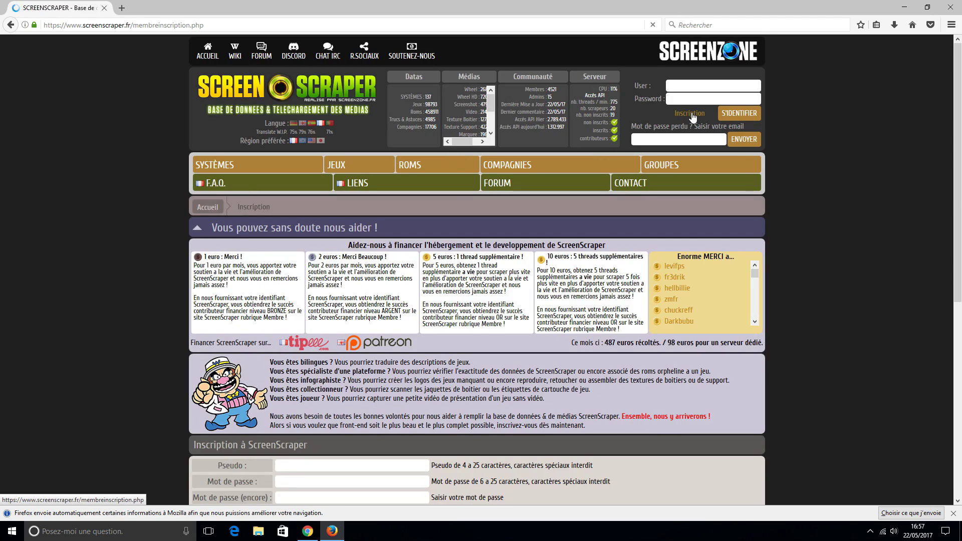
{"action": "scroll", "coordinate": [291, 150], "scroll_direction": "down", "scroll_amount": 6}
{"action": "type", "text": "PSEUDO*******"}
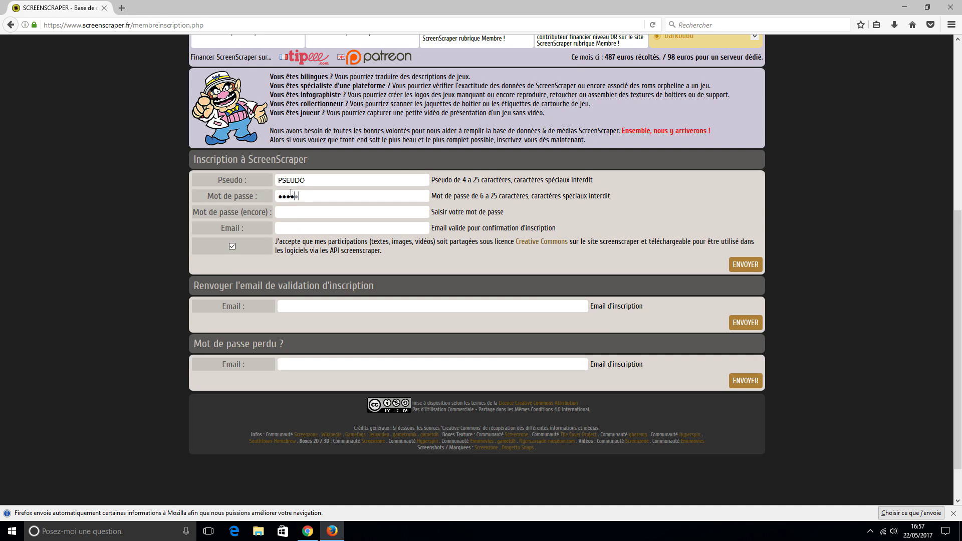
{"action": "left_click", "coordinate": [293, 208]}
{"action": "type", "text": "*******PSEUDO@EMAIL.COM"}
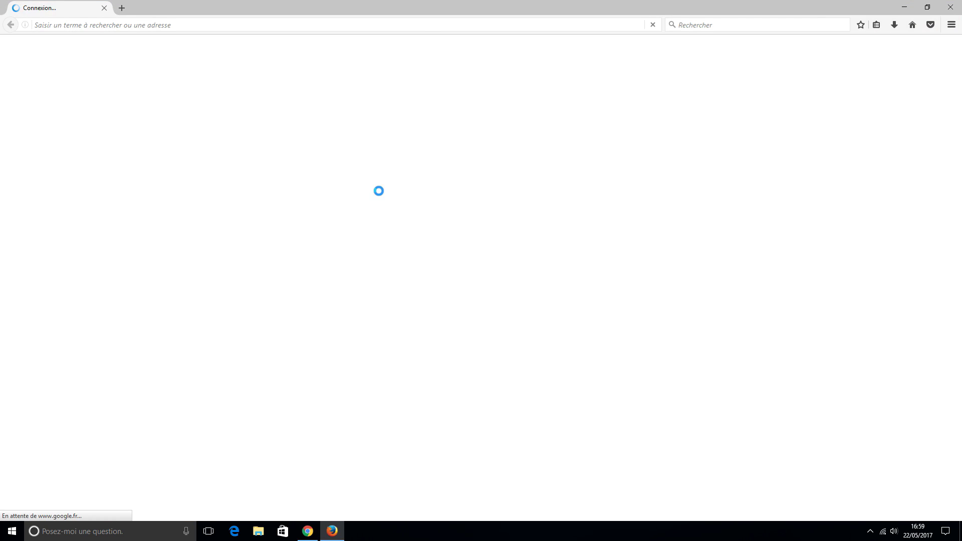
Search Google for 'universal xml scraper' and go to its GitHub Releases page.
{"action": "type", "text": "universal "}
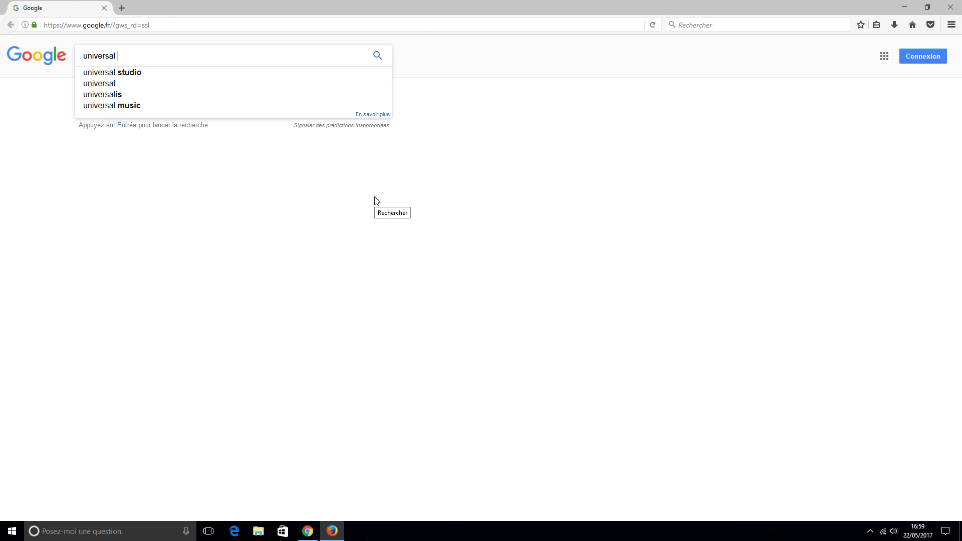
{"action": "type", "text": "xml scraper"}
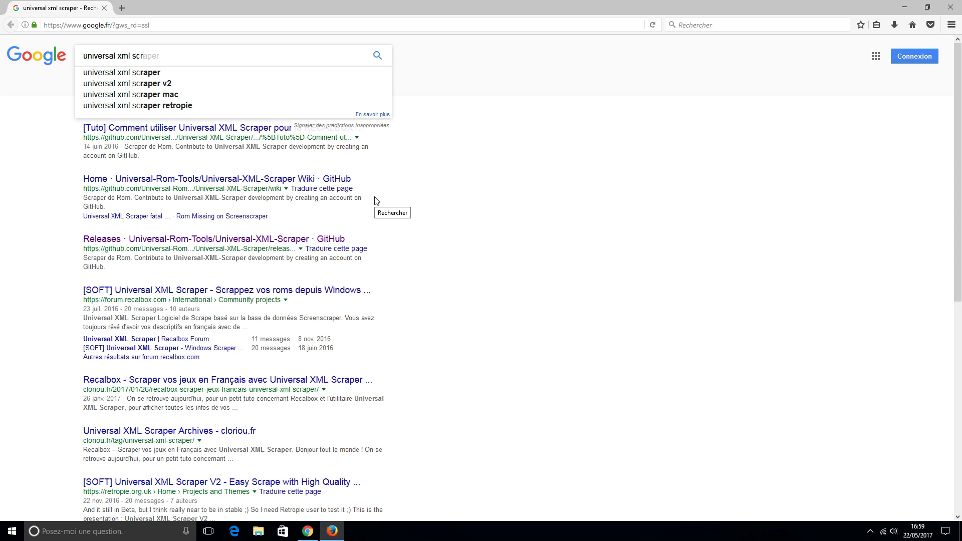
{"action": "key", "text": "Return"}
{"action": "left_click", "coordinate": [311, 239]}
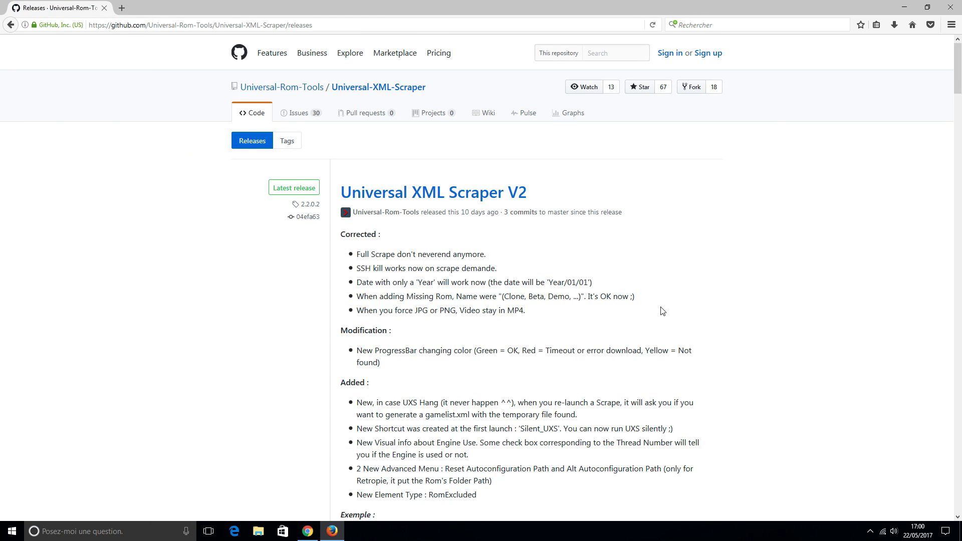
Save Universal_XML_Scraper64.exe from the latest release to the Downloads folder.
{"action": "scroll", "coordinate": [583, 283], "scroll_direction": "down", "scroll_amount": 2}
{"action": "scroll", "coordinate": [583, 283], "scroll_direction": "down", "scroll_amount": 10}
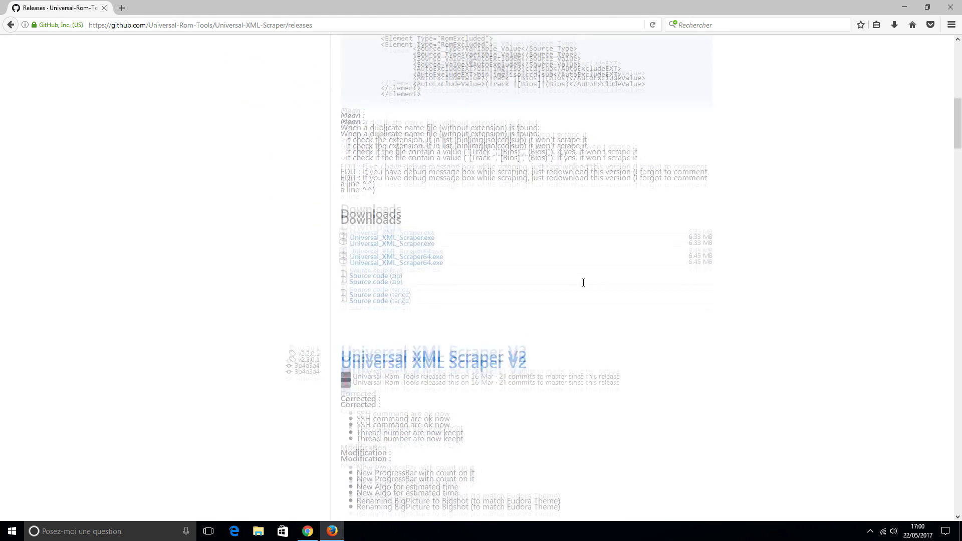
{"action": "right_click", "coordinate": [429, 189]}
{"action": "left_click", "coordinate": [472, 243]}
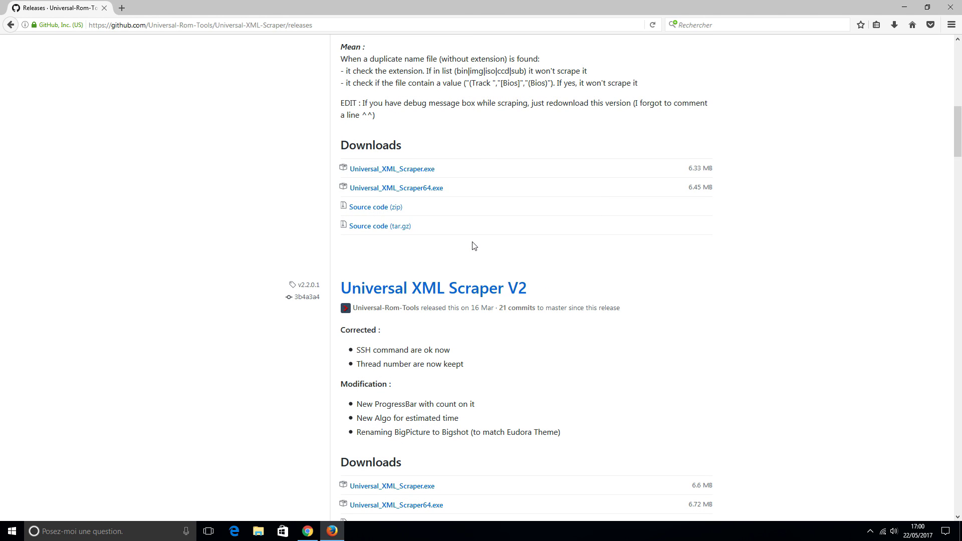
{"action": "left_click", "coordinate": [405, 254]}
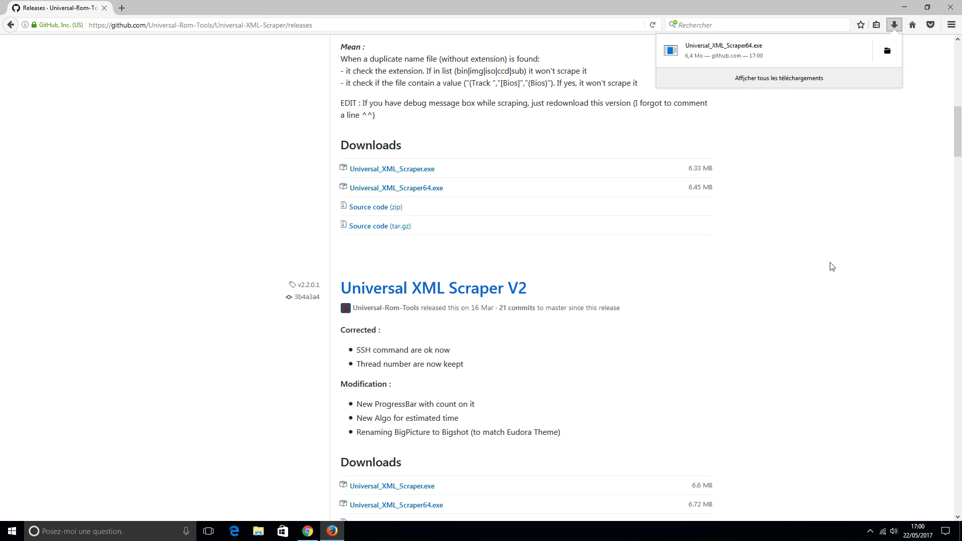
{"action": "left_click", "coordinate": [887, 51]}
Create a new desktop folder named SCRAP.
{"action": "right_click", "coordinate": [26, 233]}
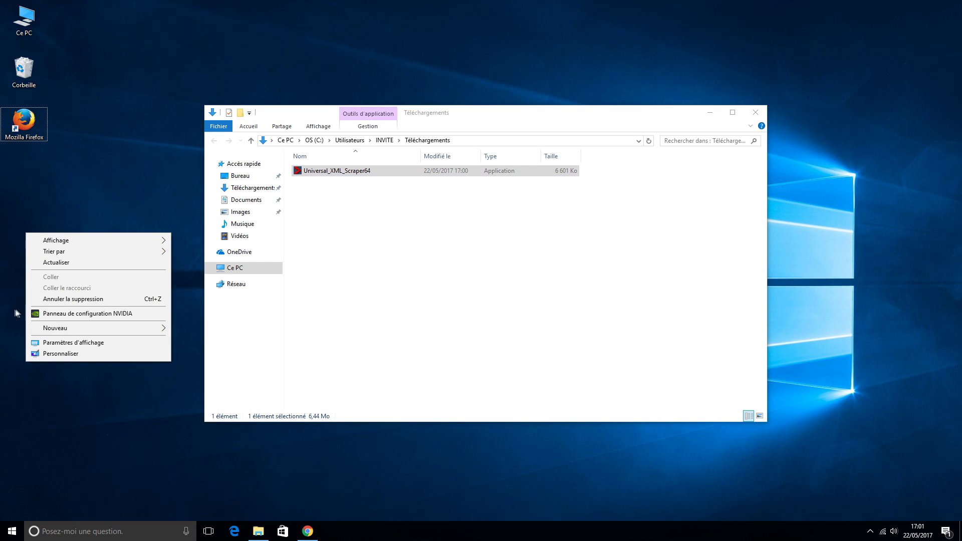
{"action": "mouse_move", "coordinate": [45, 329]}
{"action": "left_click", "coordinate": [199, 329]}
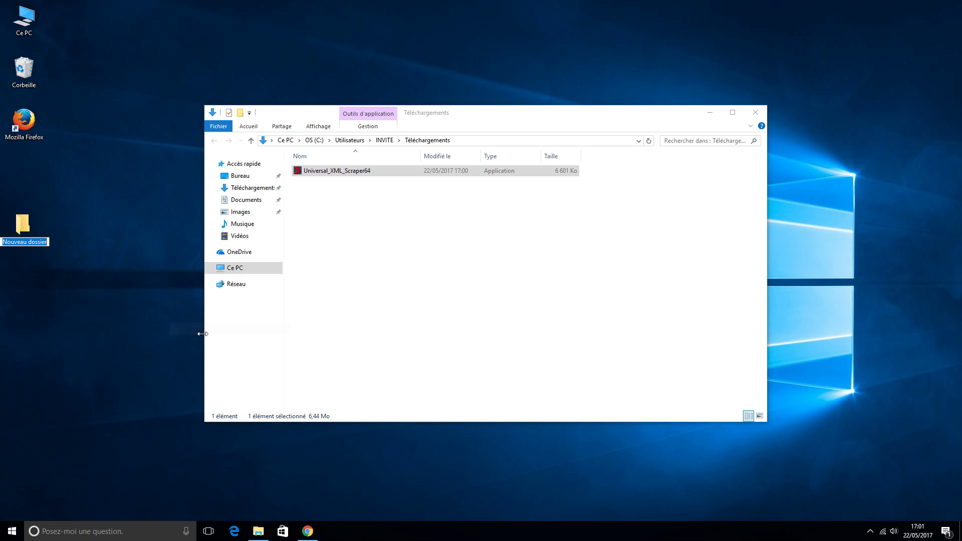
{"action": "type", "text": "SCRAP"}
{"action": "key", "text": "Return"}
Move Universal_XML_Scraper64 into the SCRAP folder, check it is there, and close the windows.
{"action": "left_click_drag", "start_coordinate": [314, 172], "coordinate": [24, 226]}
{"action": "left_click", "coordinate": [756, 112]}
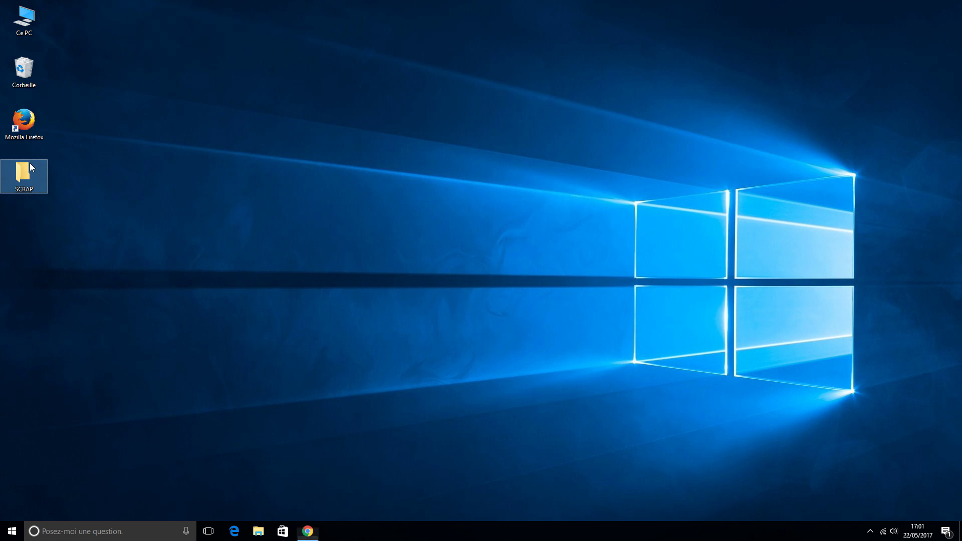
{"action": "double_click", "coordinate": [24, 173]}
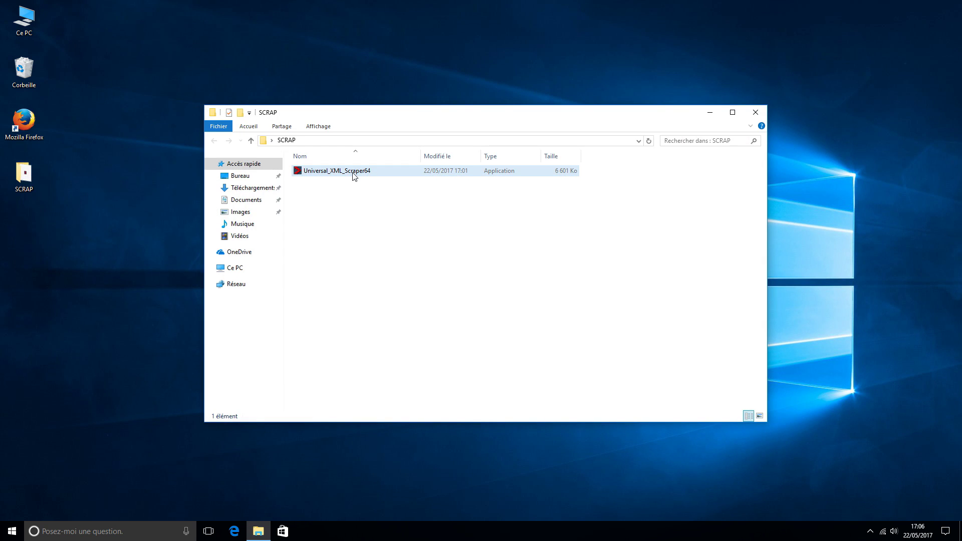
{"action": "left_click", "coordinate": [756, 113]}
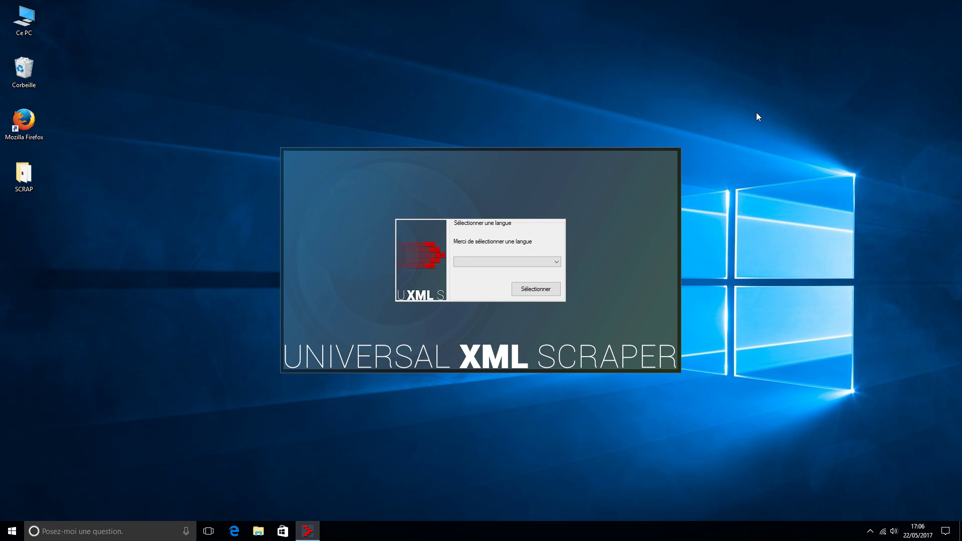
Set the scraper language to Français, pick the front-end system, and choose the multi-image visual type.
{"action": "left_click", "coordinate": [557, 261]}
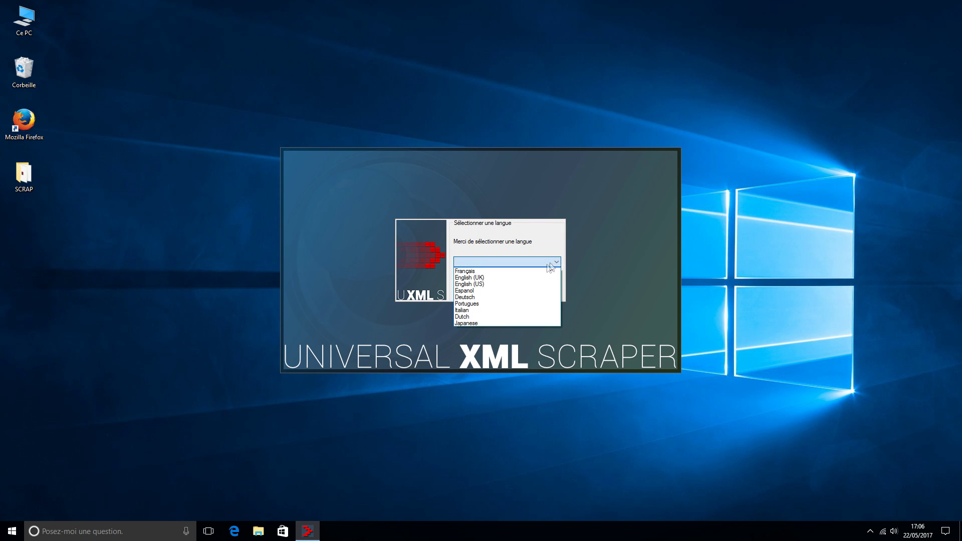
{"action": "left_click", "coordinate": [502, 273]}
{"action": "left_click", "coordinate": [532, 290]}
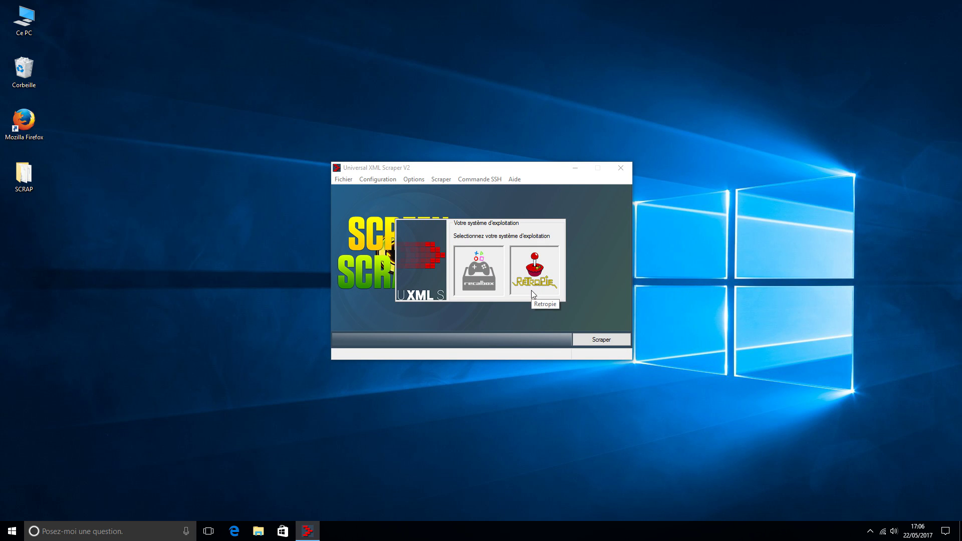
{"action": "left_click", "coordinate": [533, 294]}
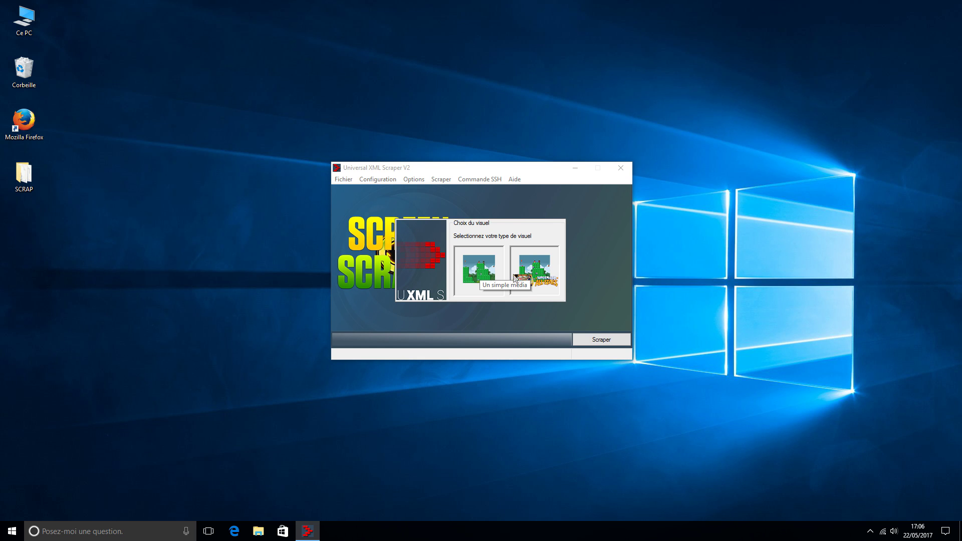
{"action": "left_click", "coordinate": [539, 275]}
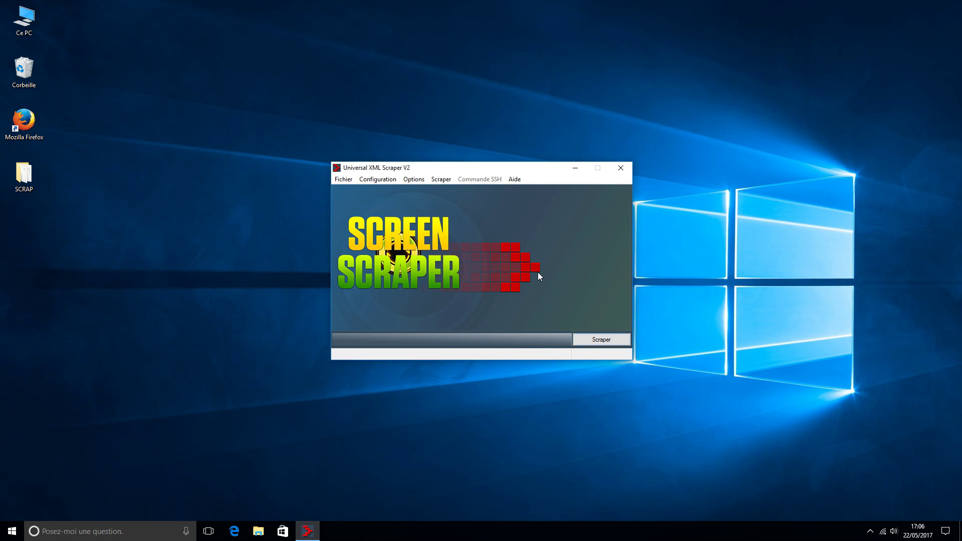
Save the Standard (3img) mix and set the roms location to the Raspberry Pi.
{"action": "left_click", "coordinate": [616, 170]}
{"action": "scroll", "coordinate": [615, 170], "scroll_direction": "down", "scroll_amount": 1}
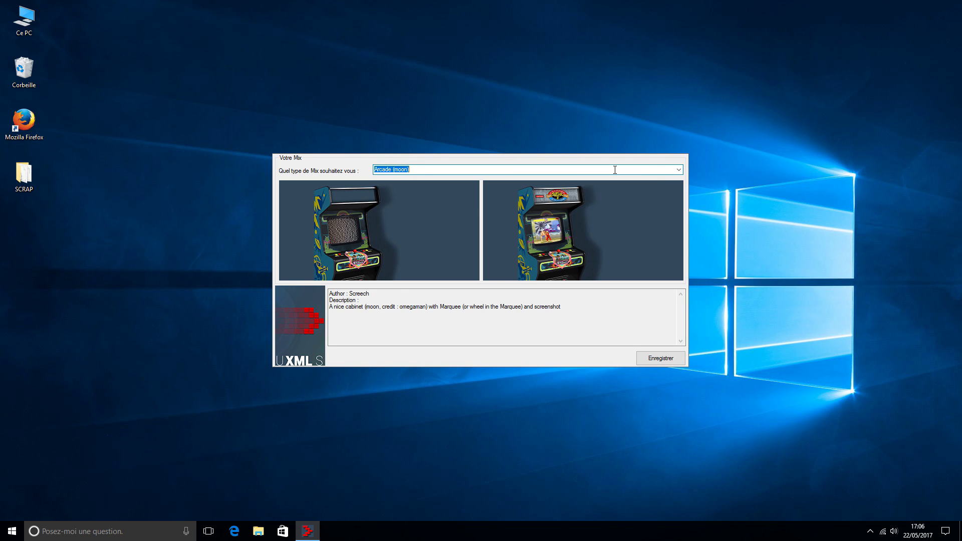
{"action": "scroll", "coordinate": [615, 170], "scroll_direction": "down", "scroll_amount": 1}
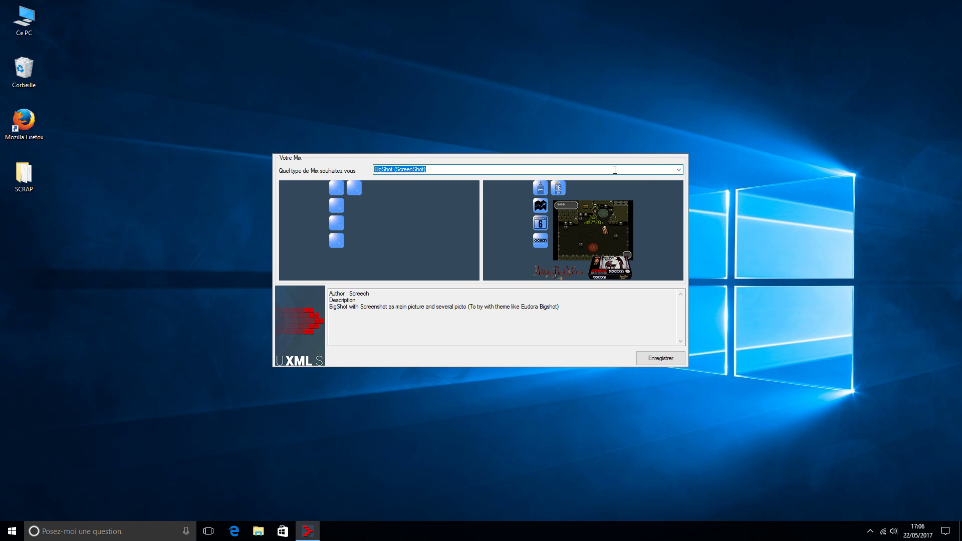
{"action": "scroll", "coordinate": [615, 169], "scroll_direction": "down", "scroll_amount": 1}
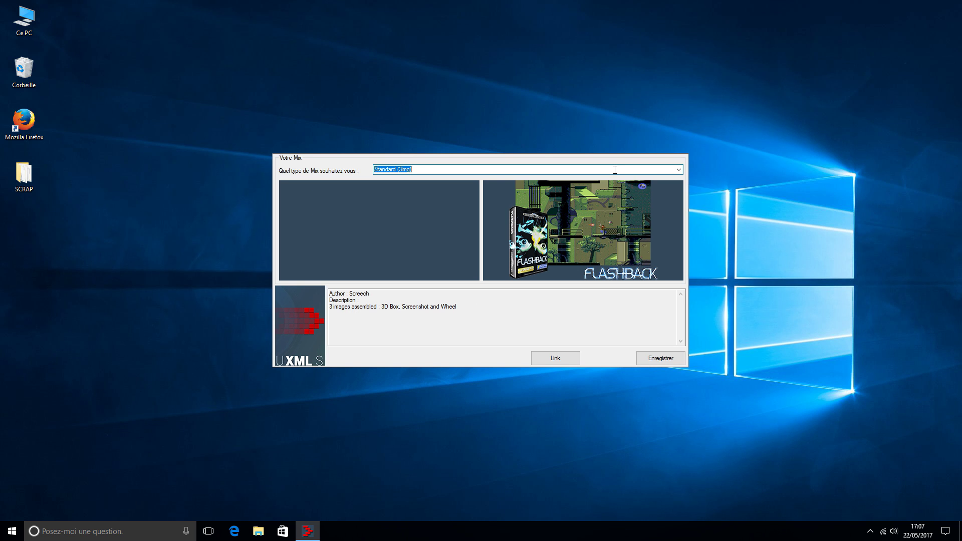
{"action": "left_click", "coordinate": [662, 358]}
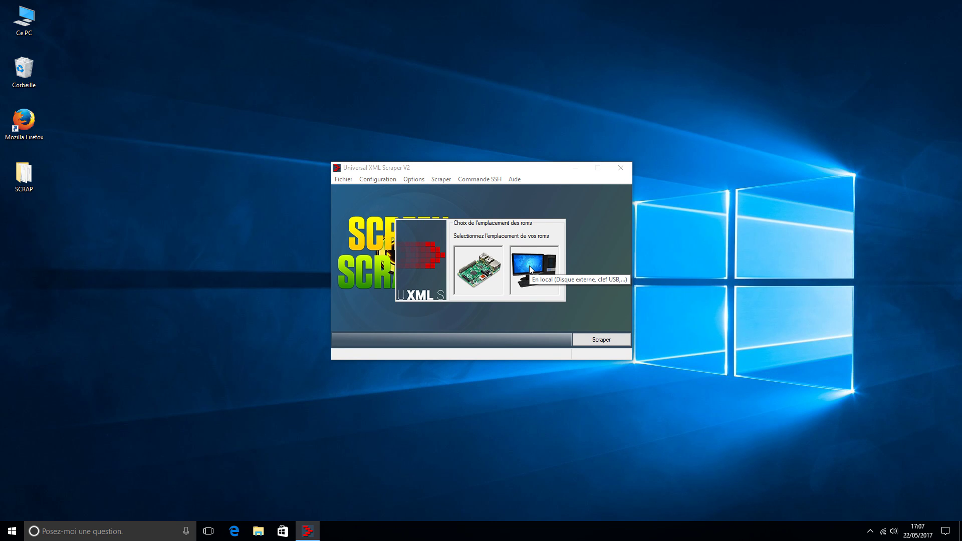
{"action": "left_click", "coordinate": [480, 279]}
{"action": "left_click", "coordinate": [480, 279]}
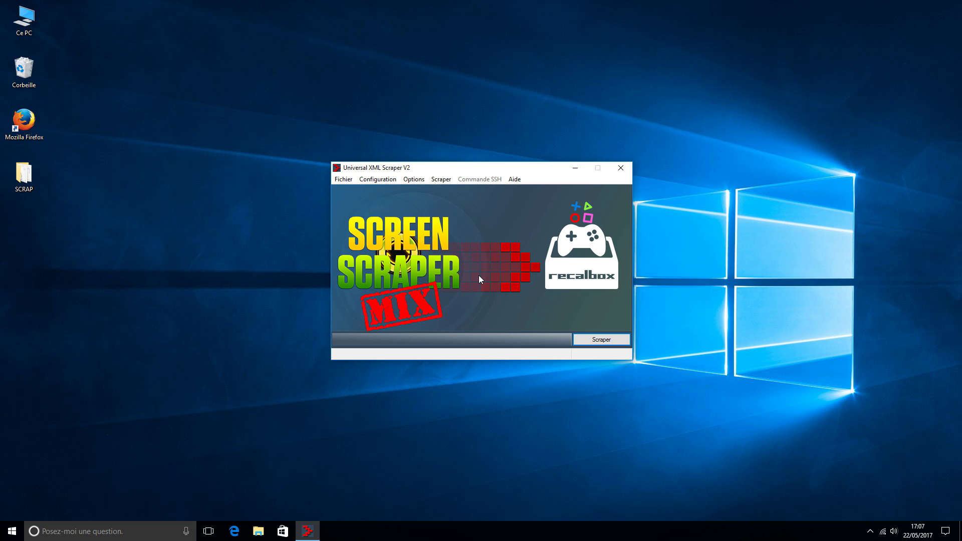
Log in with the ScreenScraper account (recognised, 6 threads max) and decline scraping right away.
{"action": "left_click", "coordinate": [479, 275]}
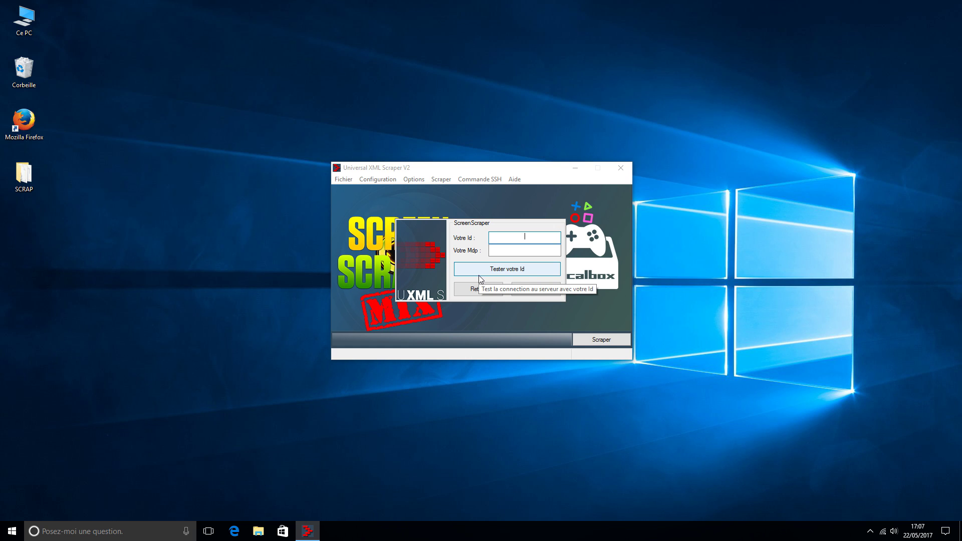
{"action": "type", "text": "Fab2"}
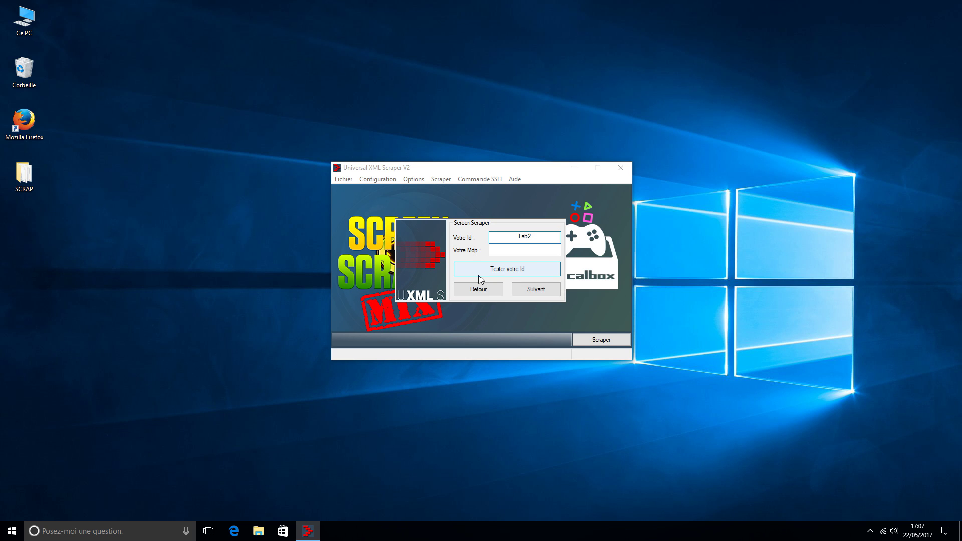
{"action": "type", "text": "Ris•••••••"}
{"action": "left_click", "coordinate": [531, 290]}
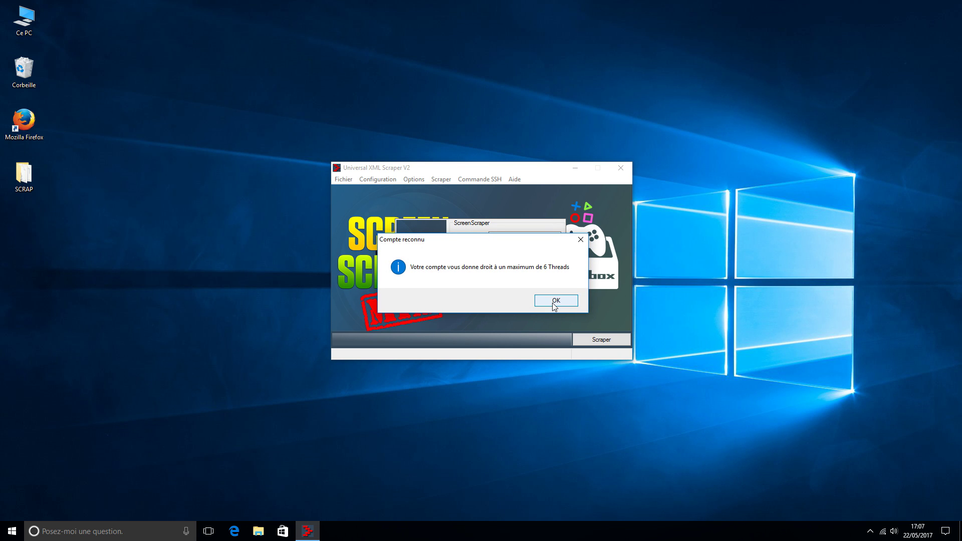
{"action": "left_click", "coordinate": [554, 302]}
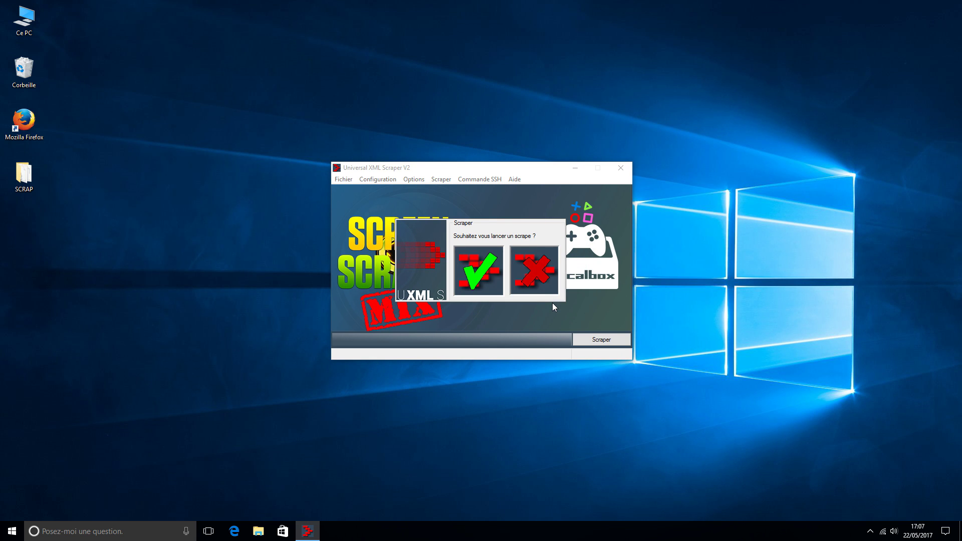
{"action": "left_click", "coordinate": [521, 269]}
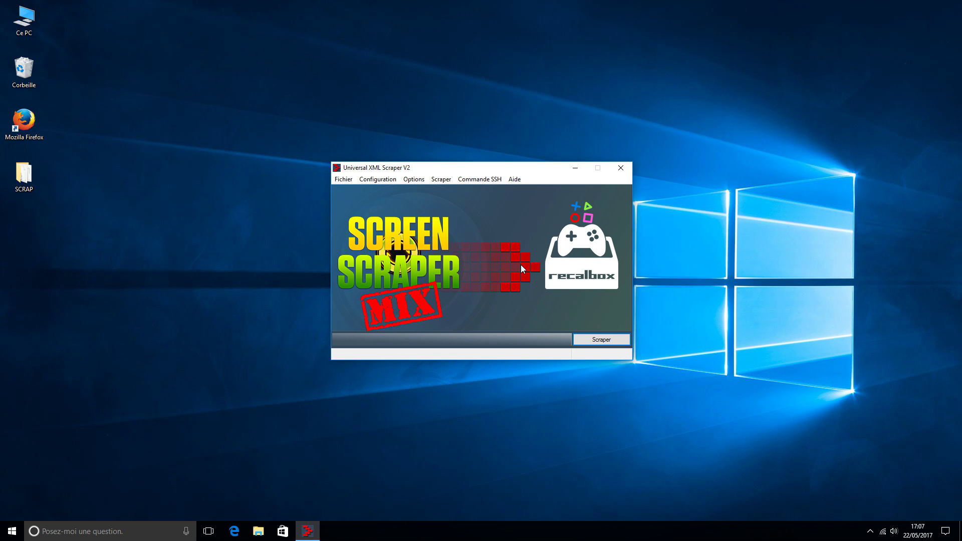
{"action": "left_click", "coordinate": [437, 179]}
{"action": "left_click", "coordinate": [440, 181]}
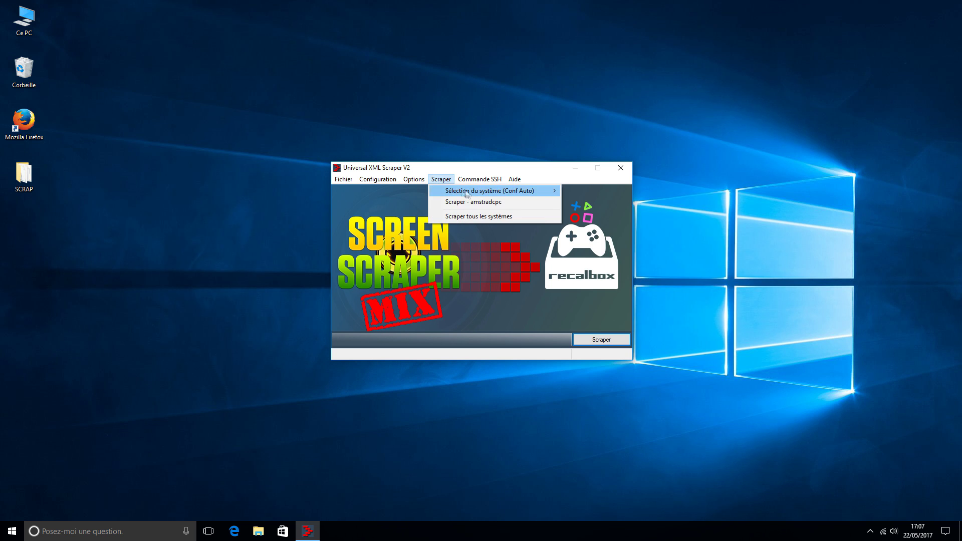
Scrape the virtualboy system, letting EmulationStation stop, until 32 of 32 roms are found.
{"action": "mouse_move", "coordinate": [461, 192]}
{"action": "left_click", "coordinate": [592, 489]}
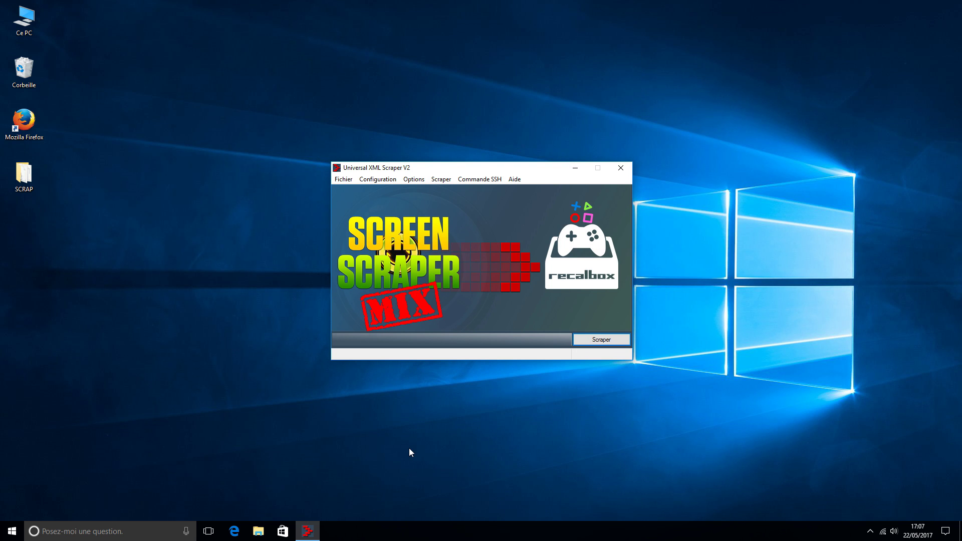
{"action": "left_click", "coordinate": [616, 340]}
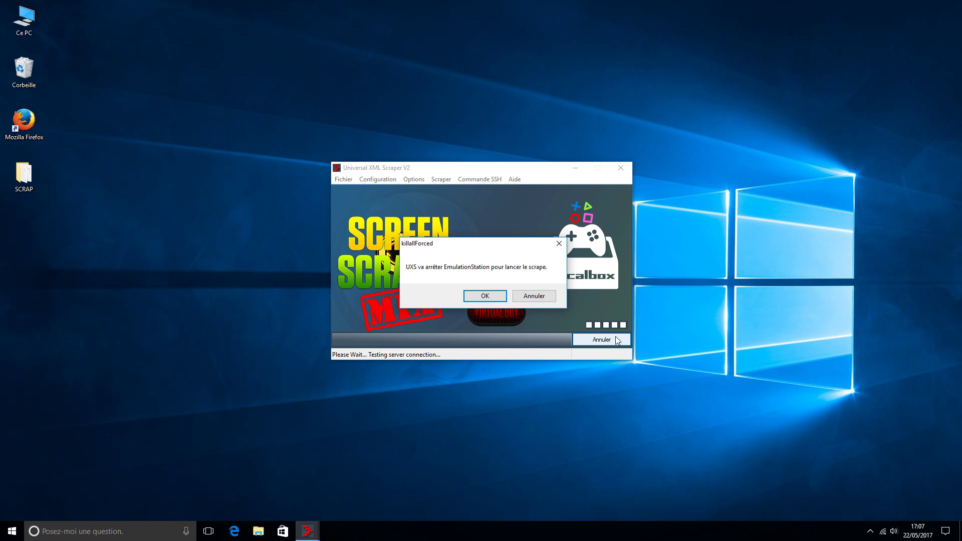
{"action": "left_click", "coordinate": [486, 297]}
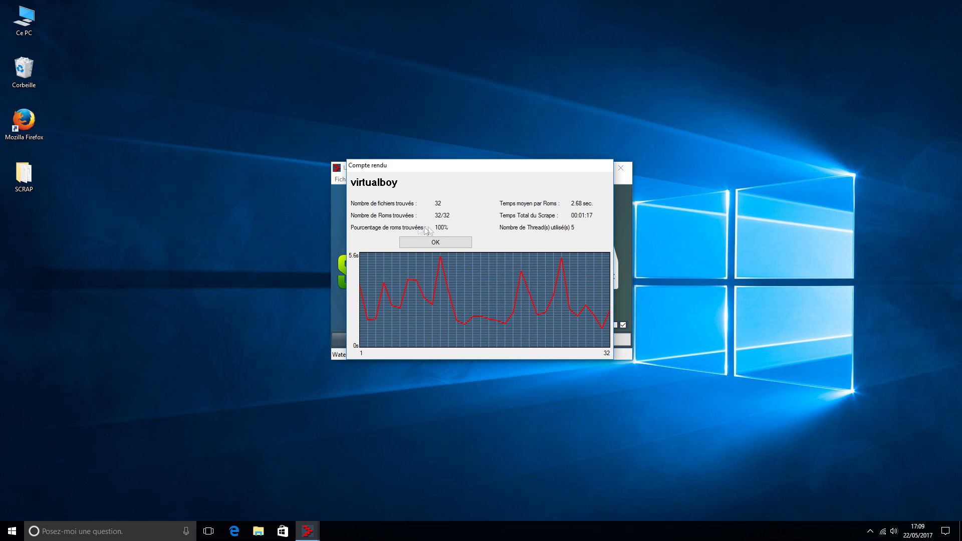
{"action": "left_click", "coordinate": [442, 245]}
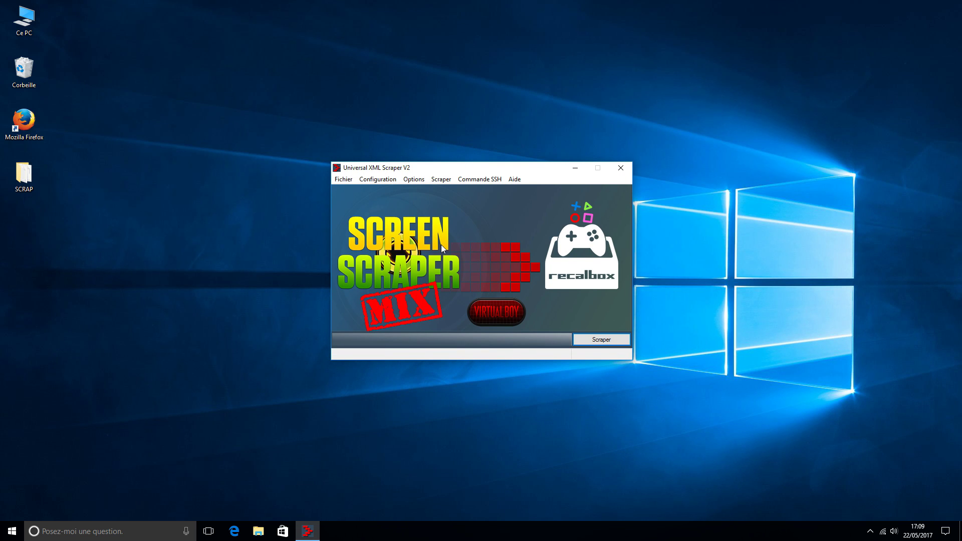
Reboot the remote Recalbox with Commande SSH > Redémarrer Distant and confirm with OK.
{"action": "left_click", "coordinate": [486, 179]}
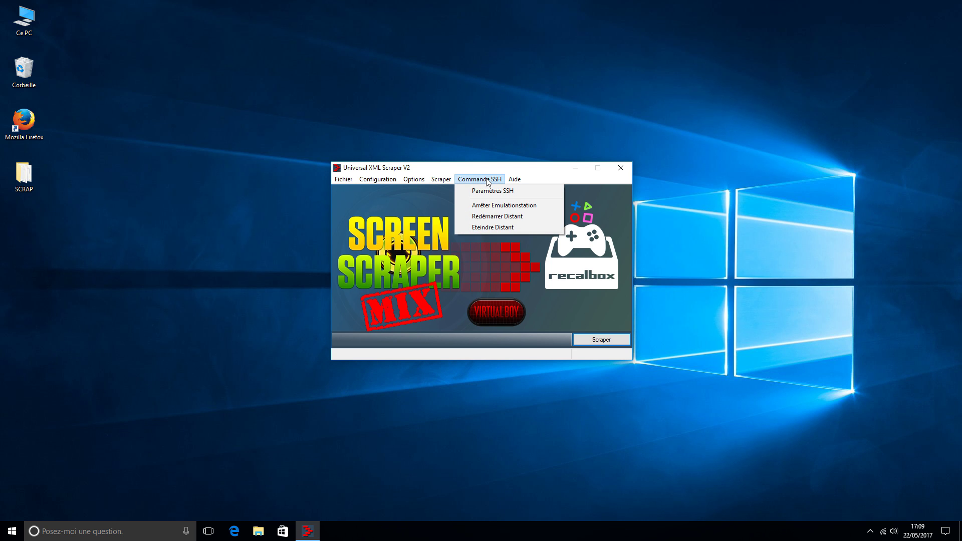
{"action": "left_click", "coordinate": [488, 217]}
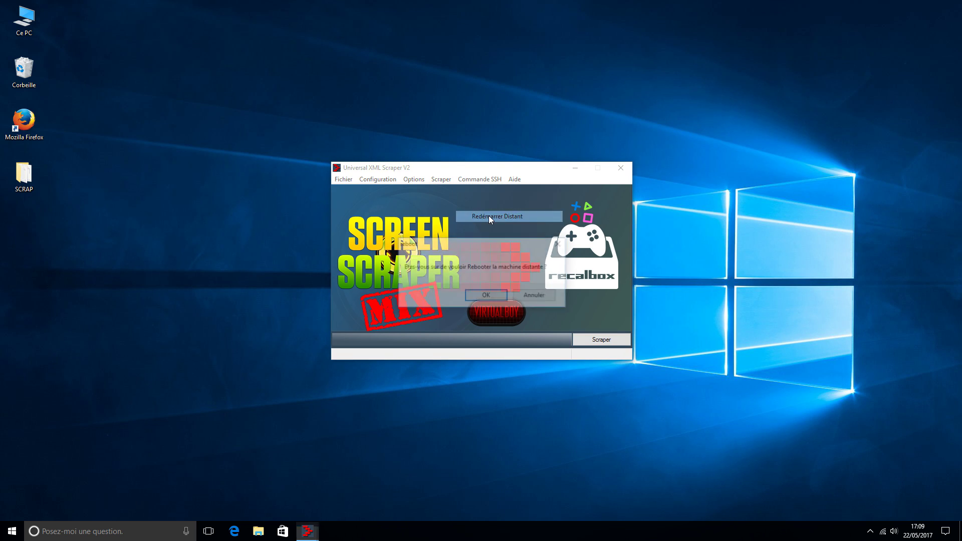
{"action": "left_click", "coordinate": [487, 296]}
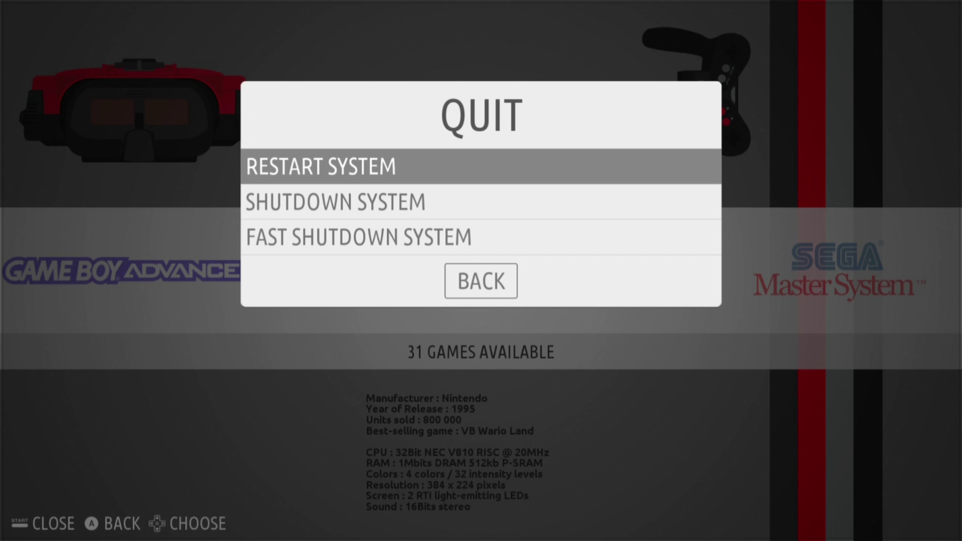
Fast-shutdown Recalbox without saving metadata, then browse the system carousel toward Virtual Boy.
{"action": "key", "text": "Down"}
{"action": "key", "text": "Down"}
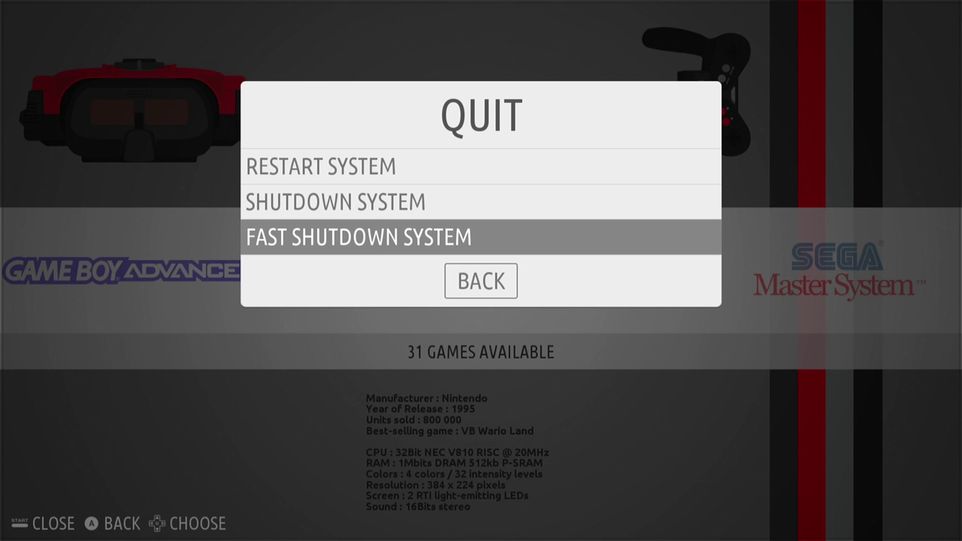
{"action": "key", "text": "Return"}
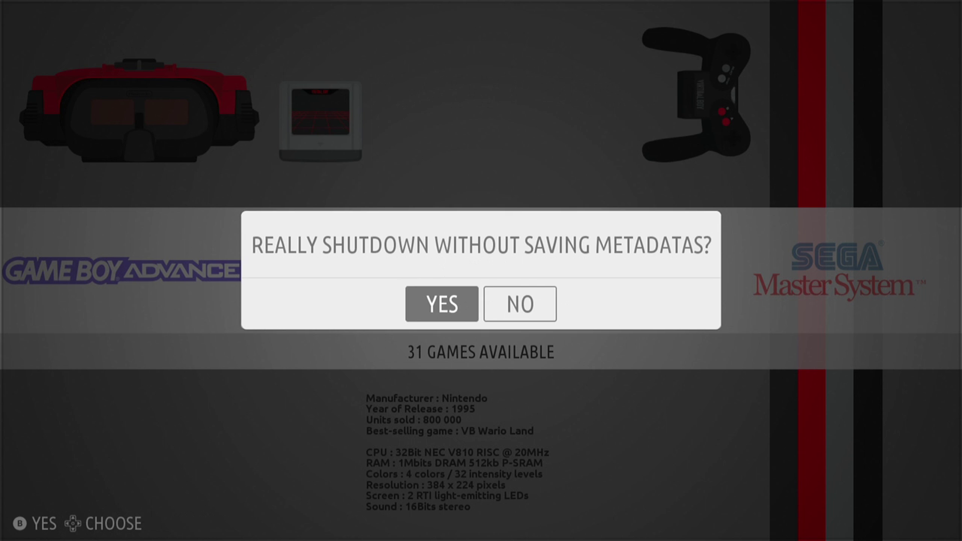
{"action": "key", "text": "Return"}
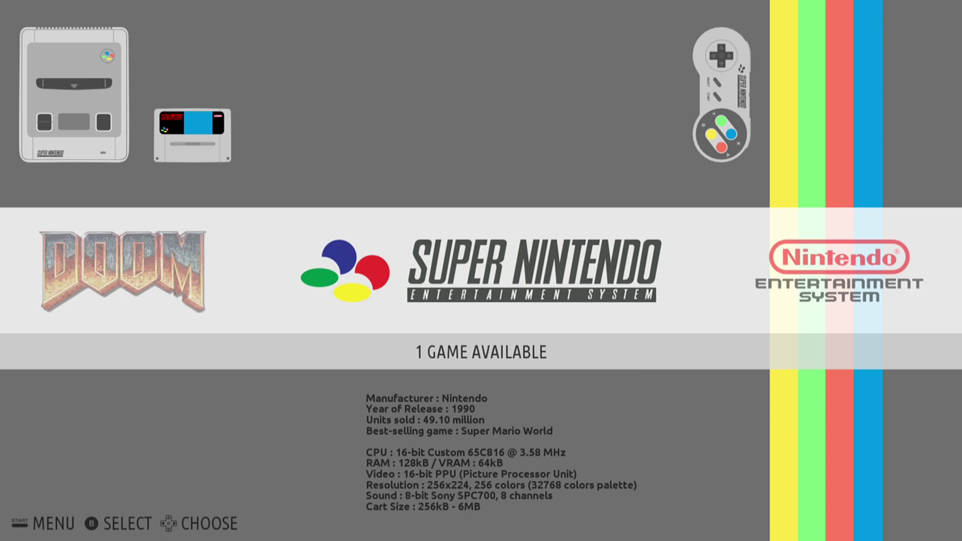
{"action": "key", "text": "Right"}
{"action": "key", "text": "Right"}
{"action": "key", "text": "Right"}
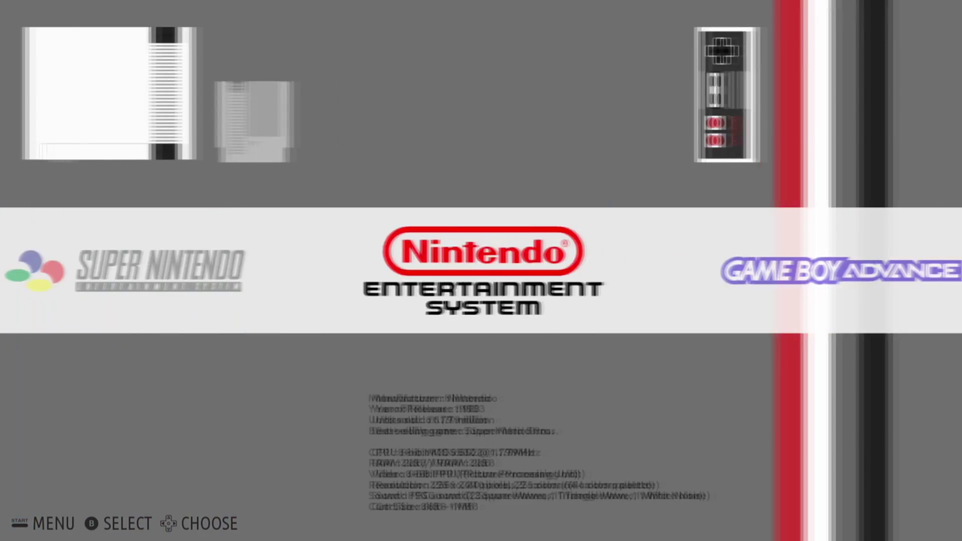
Open the Virtual Boy game list and browse down from GOLF [JAPON] to WATERWORLD [USA].
{"action": "key", "text": "Return"}
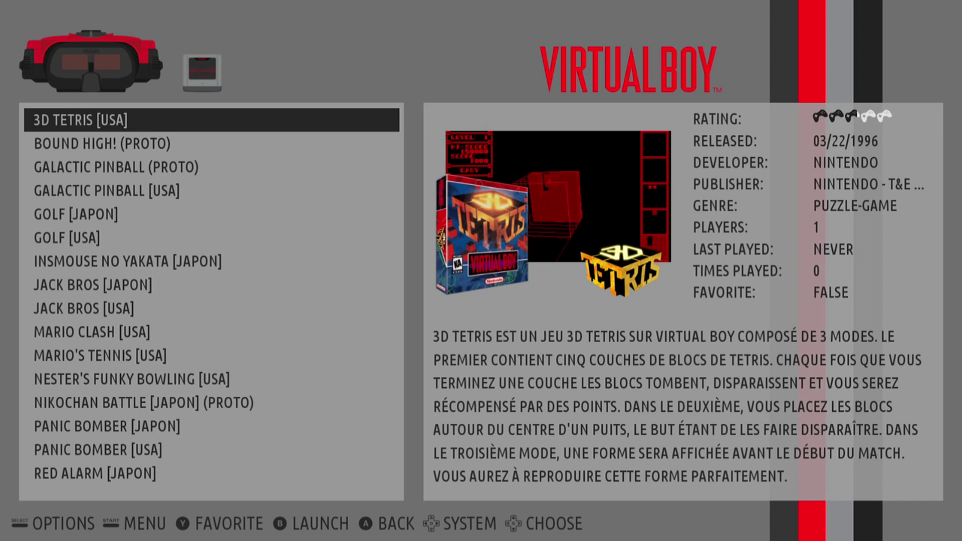
{"action": "key", "text": "Down"}
{"action": "key", "text": "Down"}
{"action": "key", "text": "Down"}
{"action": "key", "text": "Down"}
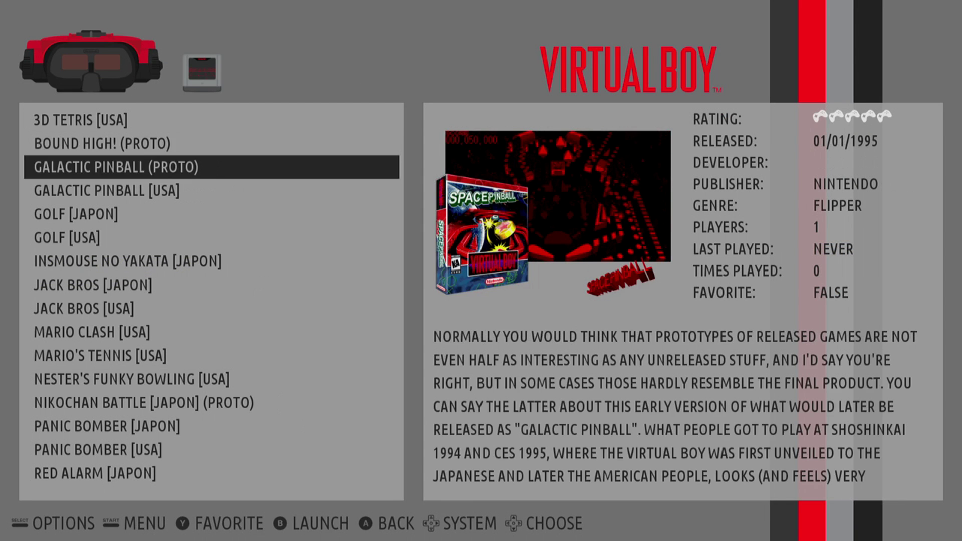
{"action": "key", "text": "Down"}
{"action": "key", "text": "Down"}
{"action": "key", "text": "Down"}
{"action": "key", "text": "Down"}
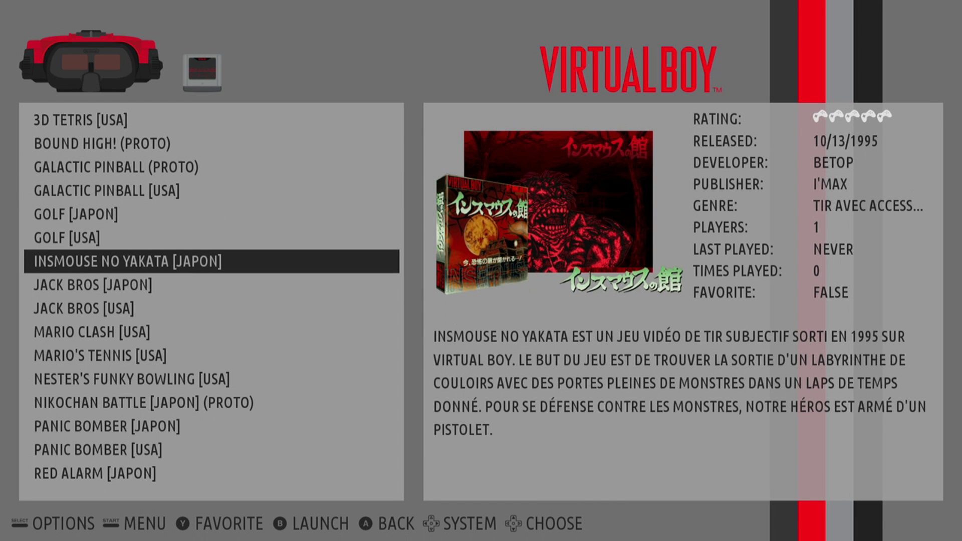
{"action": "key", "text": "Down"}
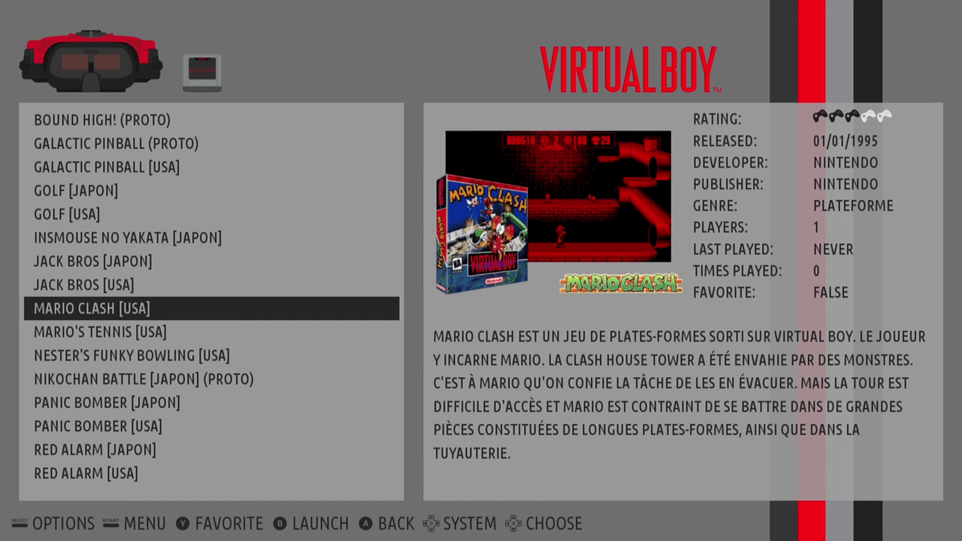
{"action": "key", "text": "Down"}
{"action": "key", "text": "Down"}
{"action": "key", "text": "Down"}
{"action": "key", "text": "Down"}
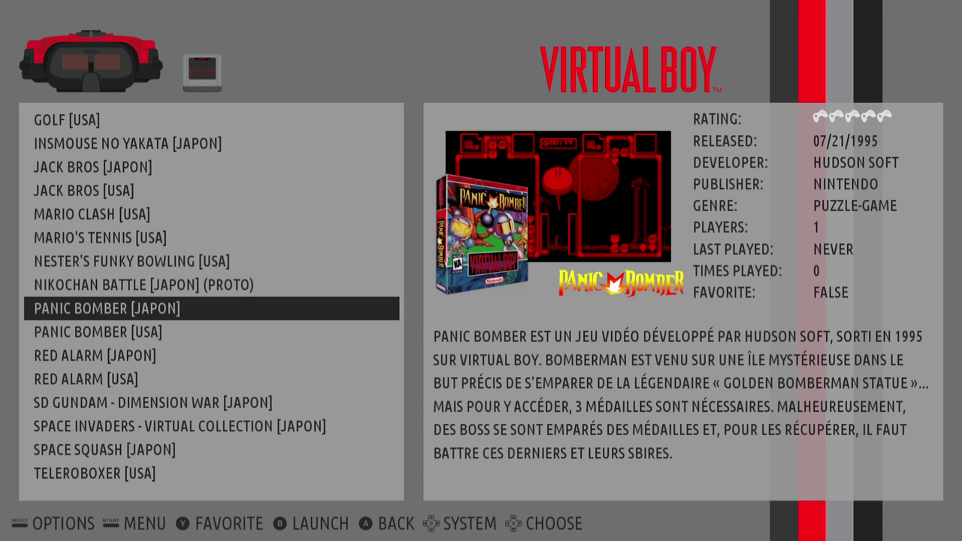
{"action": "key", "text": "Down"}
{"action": "key", "text": "Down"}
{"action": "key", "text": "Down"}
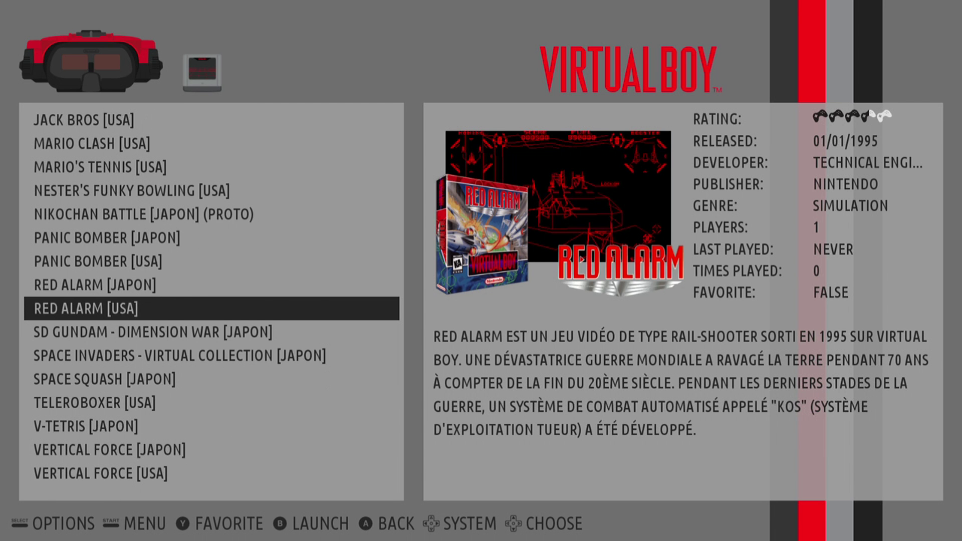
{"action": "key", "text": "Down"}
{"action": "key", "text": "Down"}
{"action": "key", "text": "Down"}
{"action": "key", "text": "Down"}
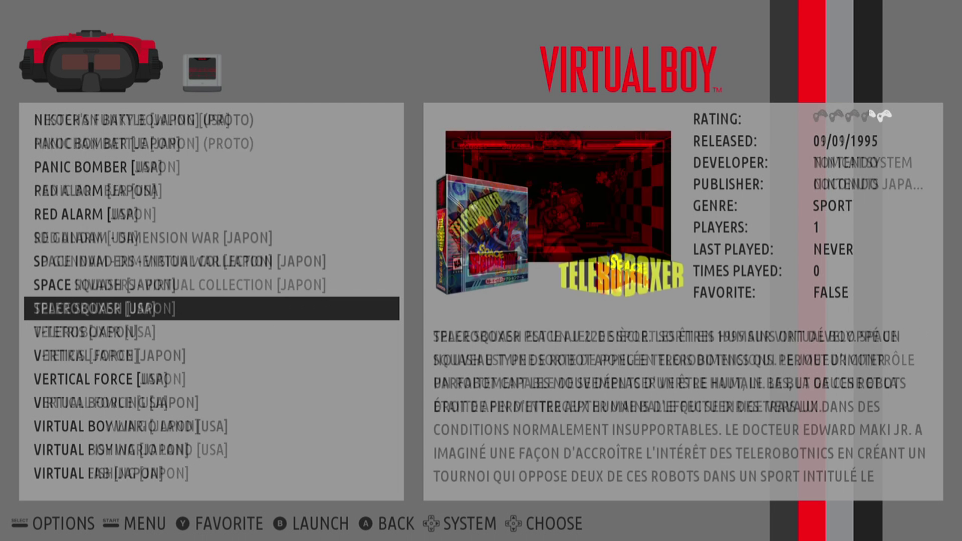
{"action": "key", "text": "Down"}
{"action": "key", "text": "Down"}
{"action": "key", "text": "Down"}
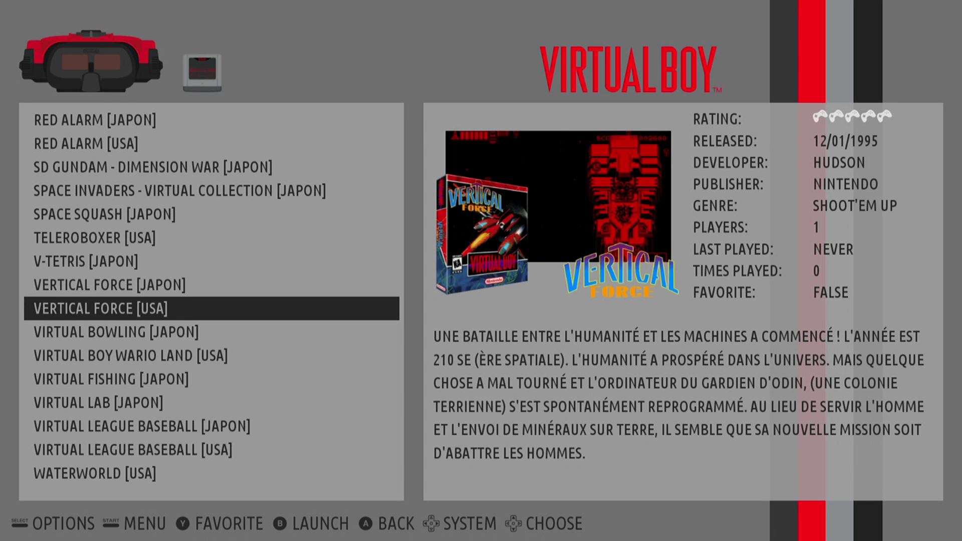
{"action": "key", "text": "Down"}
{"action": "key", "text": "Down"}
{"action": "key", "text": "Down"}
{"action": "key", "text": "Down"}
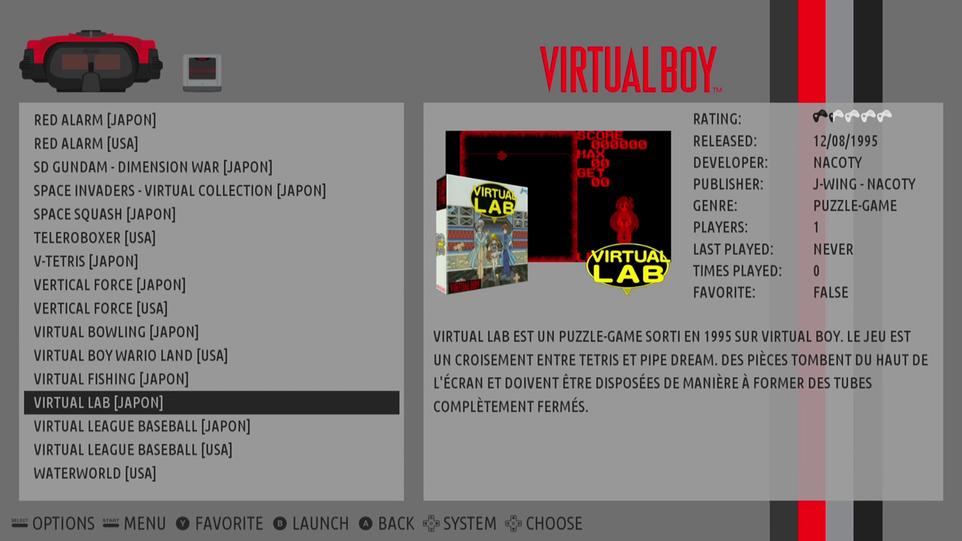
{"action": "key", "text": "Down"}
{"action": "key", "text": "Down"}
{"action": "key", "text": "Down"}
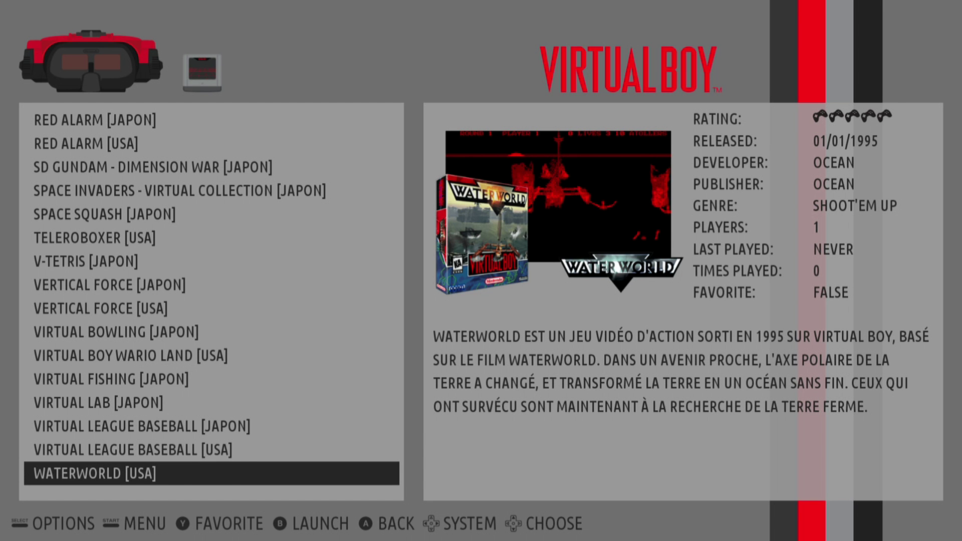
Scroll back up through the list to the first game, 3D TETRIS [USA].
{"action": "key", "text": "Up"}
{"action": "key", "text": "Up"}
{"action": "key", "text": "Up"}
{"action": "key", "text": "Up"}
{"action": "key", "text": "Up"}
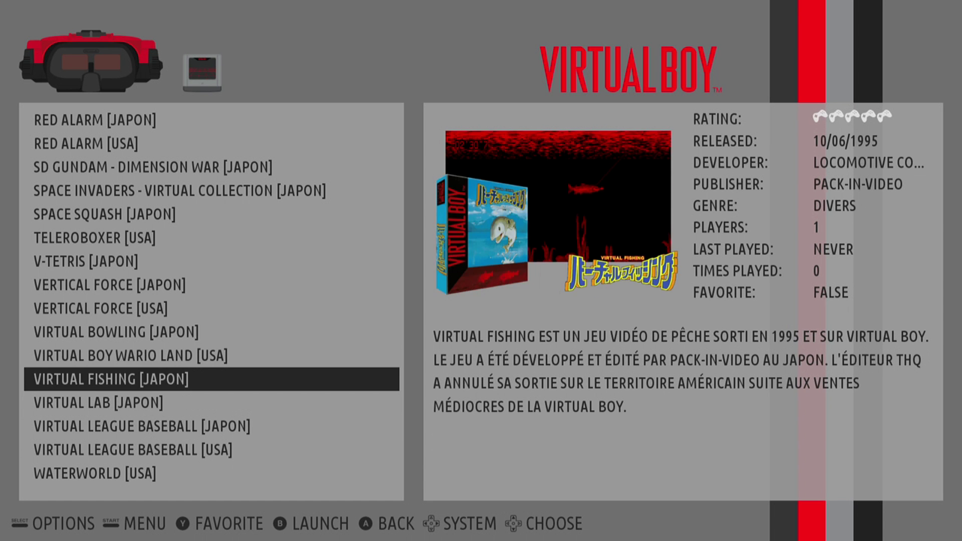
{"action": "key", "text": "Up"}
{"action": "key", "text": "Up"}
{"action": "key", "text": "Up"}
{"action": "key", "text": "Up"}
{"action": "key", "text": "Up"}
{"action": "key", "text": "Up"}
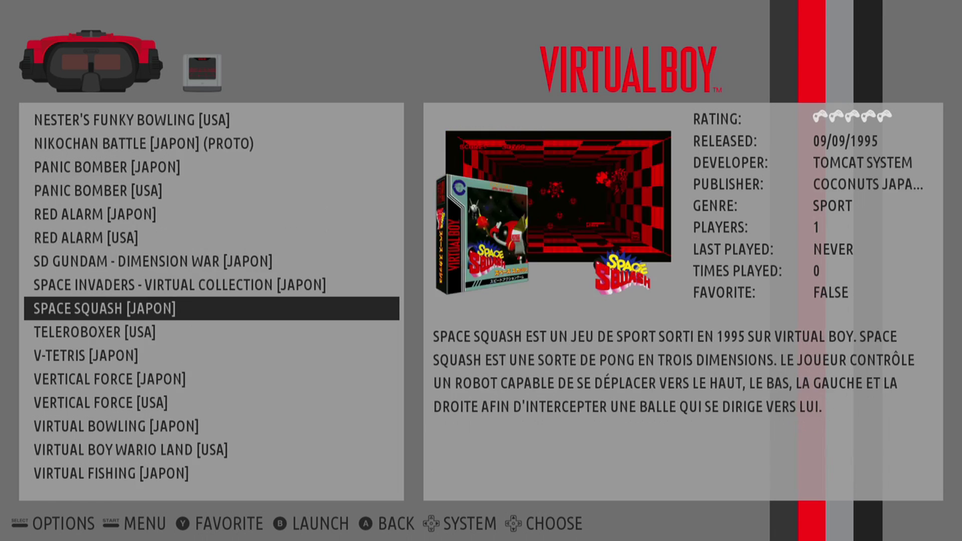
{"action": "key", "text": "Up"}
{"action": "key", "text": "Up"}
{"action": "key", "text": "Up"}
{"action": "key", "text": "Up"}
{"action": "key", "text": "Up"}
{"action": "key", "text": "Up"}
{"action": "key", "text": "Up"}
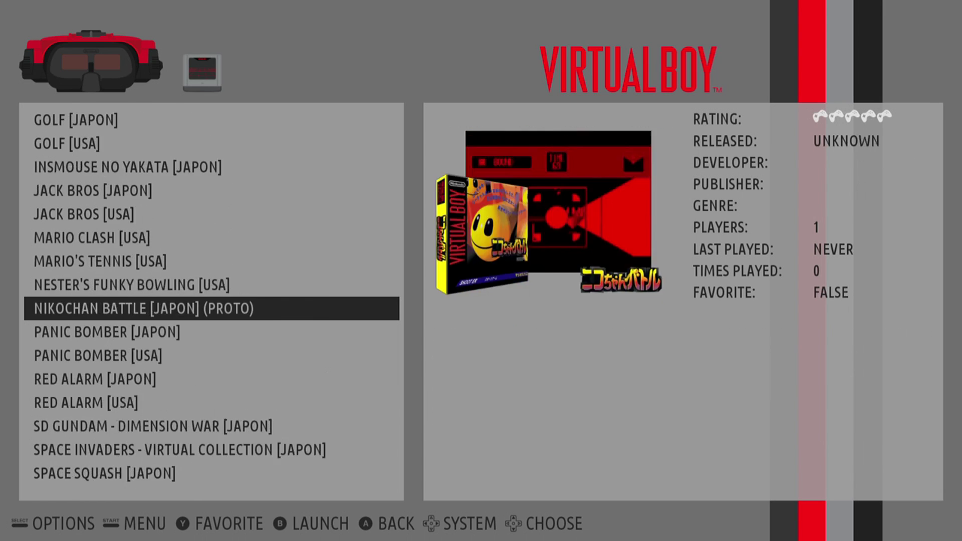
{"action": "key", "text": "Up"}
{"action": "key", "text": "Up"}
{"action": "key", "text": "Up"}
{"action": "key", "text": "Up"}
{"action": "key", "text": "Up"}
{"action": "key", "text": "Up"}
{"action": "key", "text": "Up"}
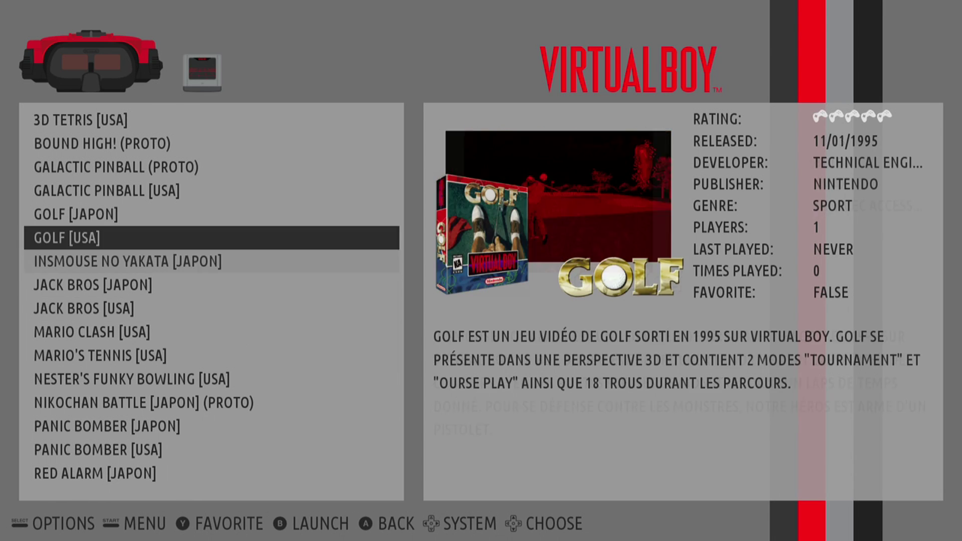
{"action": "key", "text": "Up"}
{"action": "key", "text": "Up"}
{"action": "key", "text": "Up"}
{"action": "key", "text": "Up"}
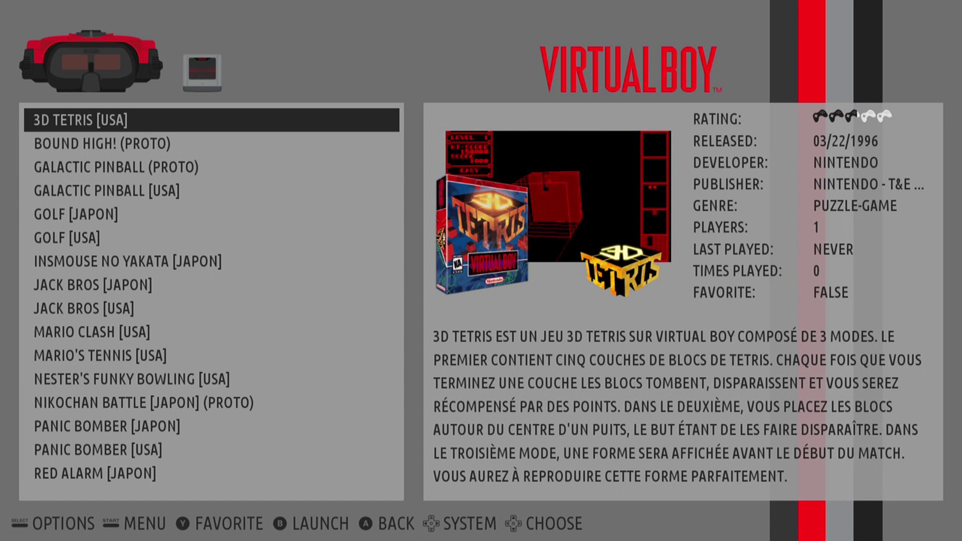
Browse down again from GOLF [JAPON] to VIRTUAL BOWLING [JAPON], reviewing each game's details.
{"action": "key", "text": "Down"}
{"action": "key", "text": "Down"}
{"action": "key", "text": "Down"}
{"action": "key", "text": "Down"}
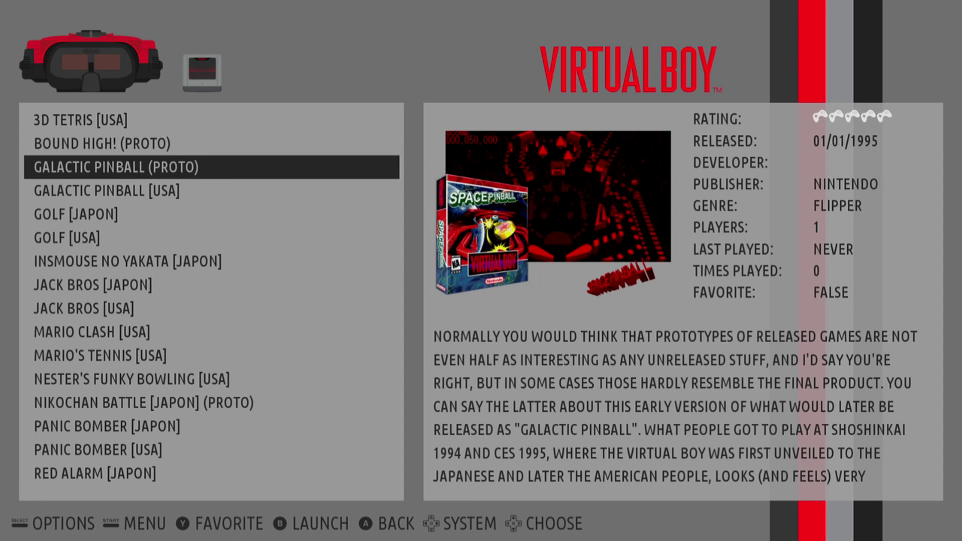
{"action": "key", "text": "Down"}
{"action": "key", "text": "Down"}
{"action": "key", "text": "Down"}
{"action": "key", "text": "Down"}
{"action": "key", "text": "Down"}
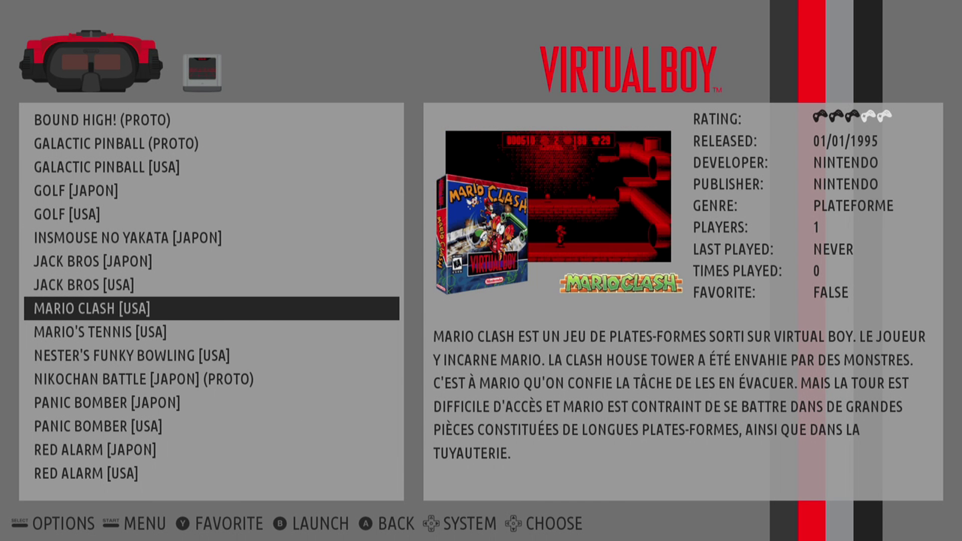
{"action": "key", "text": "Down"}
{"action": "key", "text": "Down"}
{"action": "key", "text": "Down"}
{"action": "key", "text": "Down"}
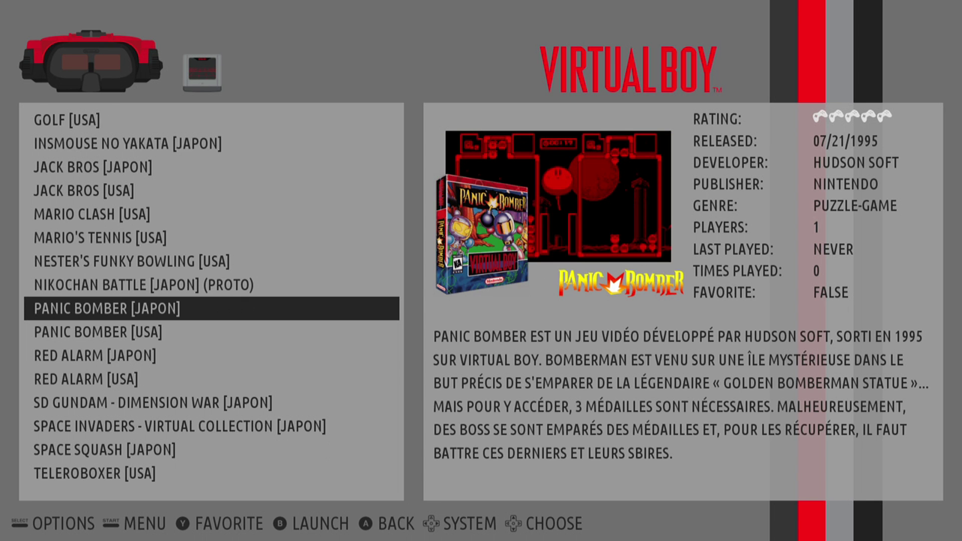
{"action": "key", "text": "Down"}
{"action": "key", "text": "Down"}
{"action": "key", "text": "Down"}
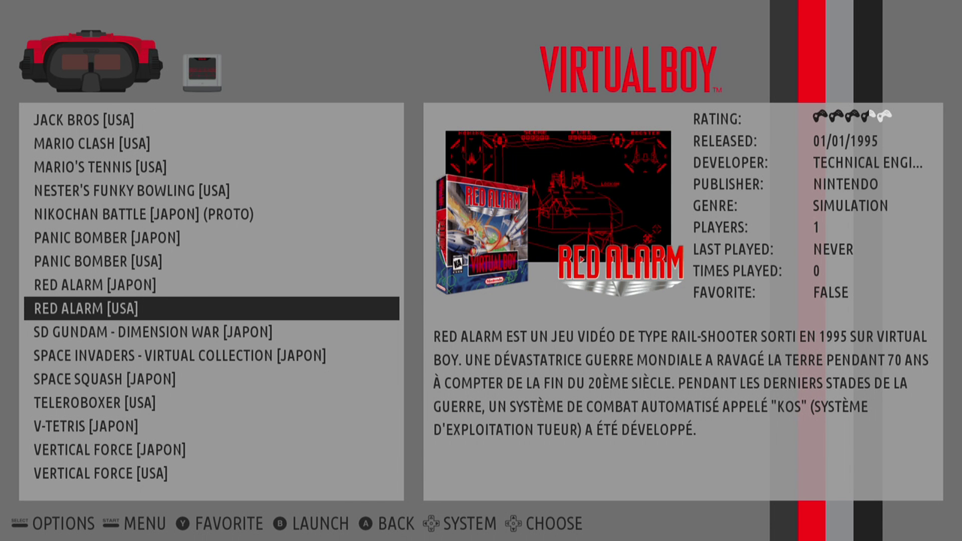
{"action": "key", "text": "Down"}
{"action": "key", "text": "Down"}
{"action": "key", "text": "Down"}
{"action": "key", "text": "Down"}
{"action": "key", "text": "Down"}
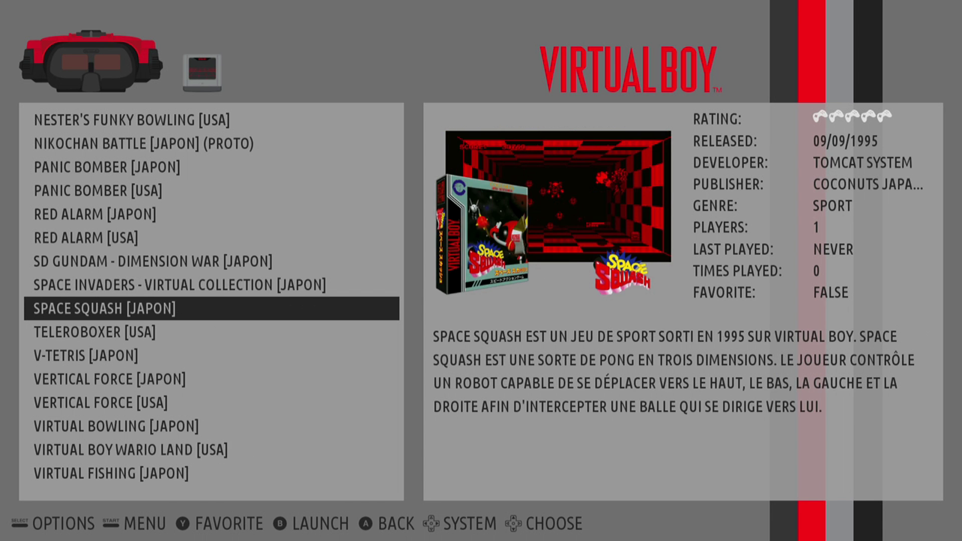
{"action": "key", "text": "Down"}
{"action": "key", "text": "Down"}
{"action": "key", "text": "Down"}
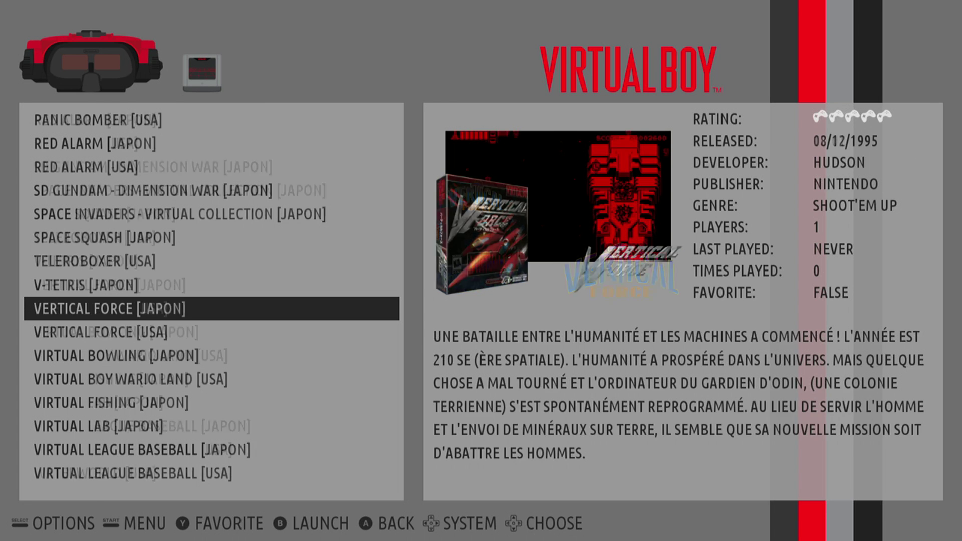
{"action": "key", "text": "Down"}
{"action": "key", "text": "Down"}
{"action": "key", "text": "Down"}
{"action": "key", "text": "Down"}
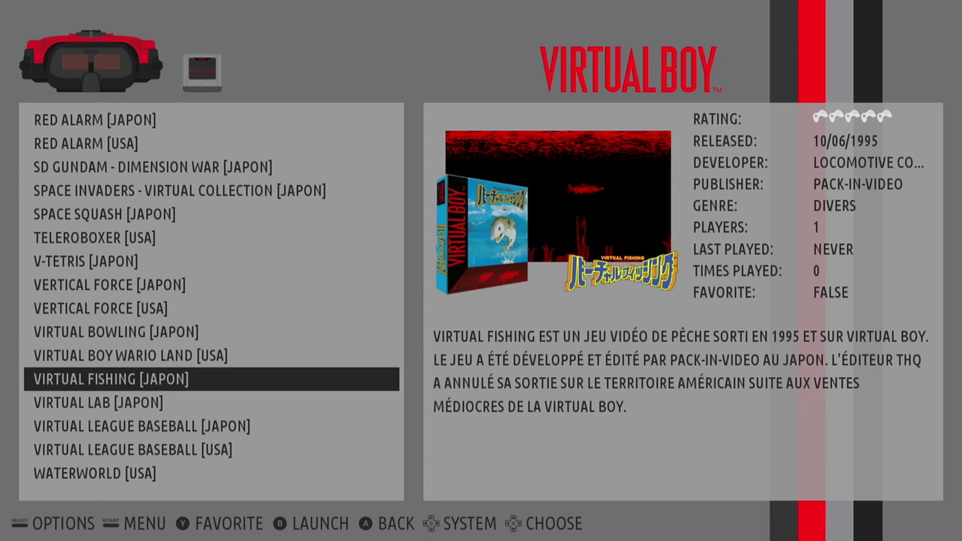